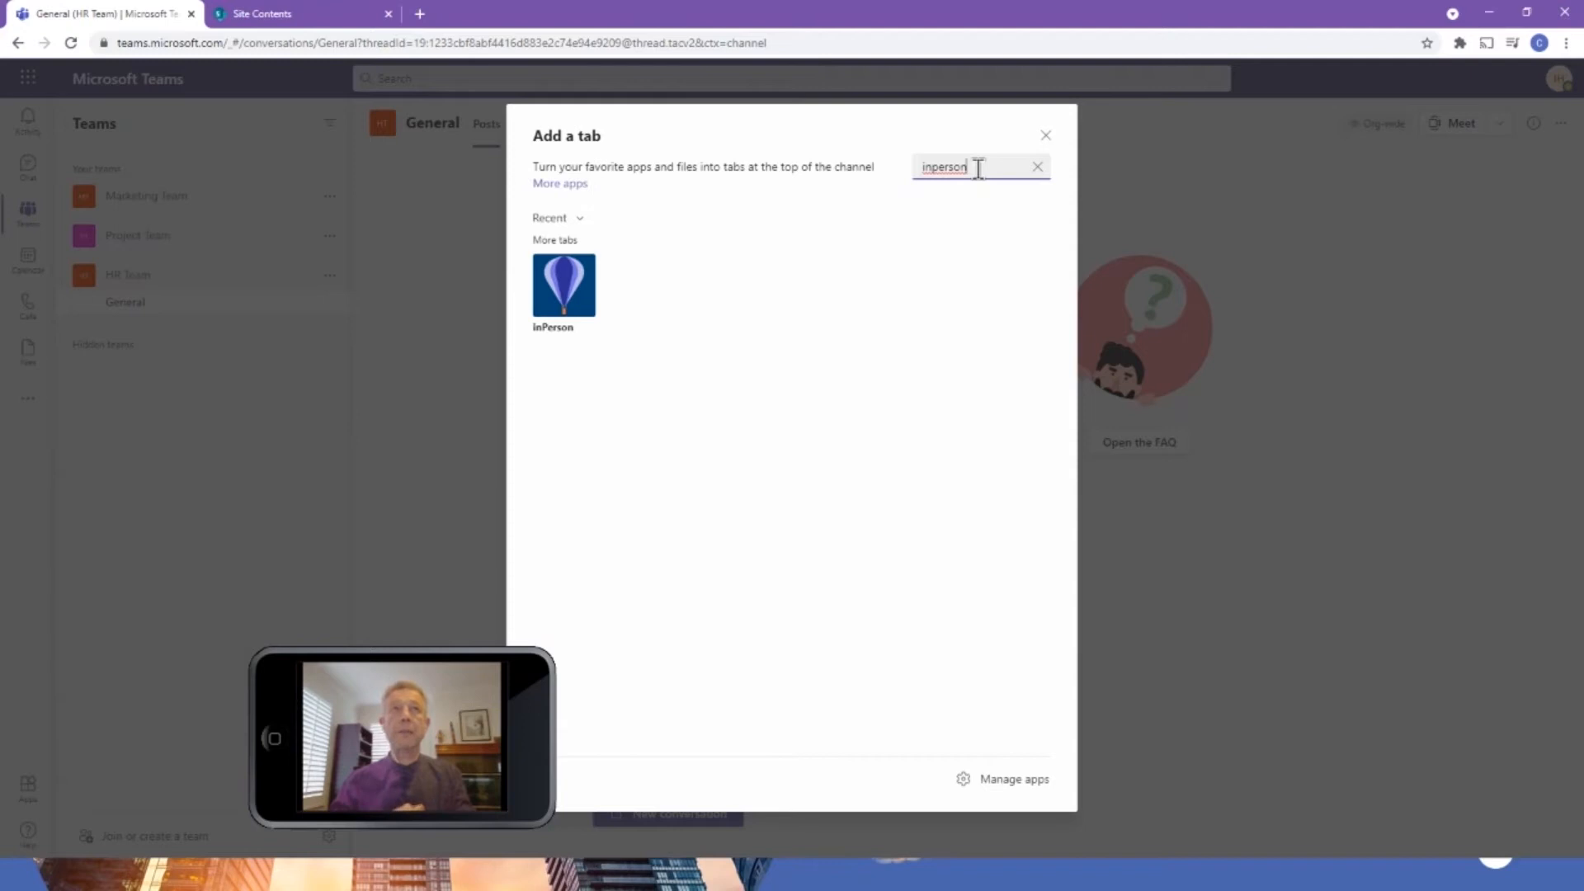
Add the inPerson app as a tab in the HR Team's General channel, posting about it to the channel, and initialize its data store.
left_click(565, 285)
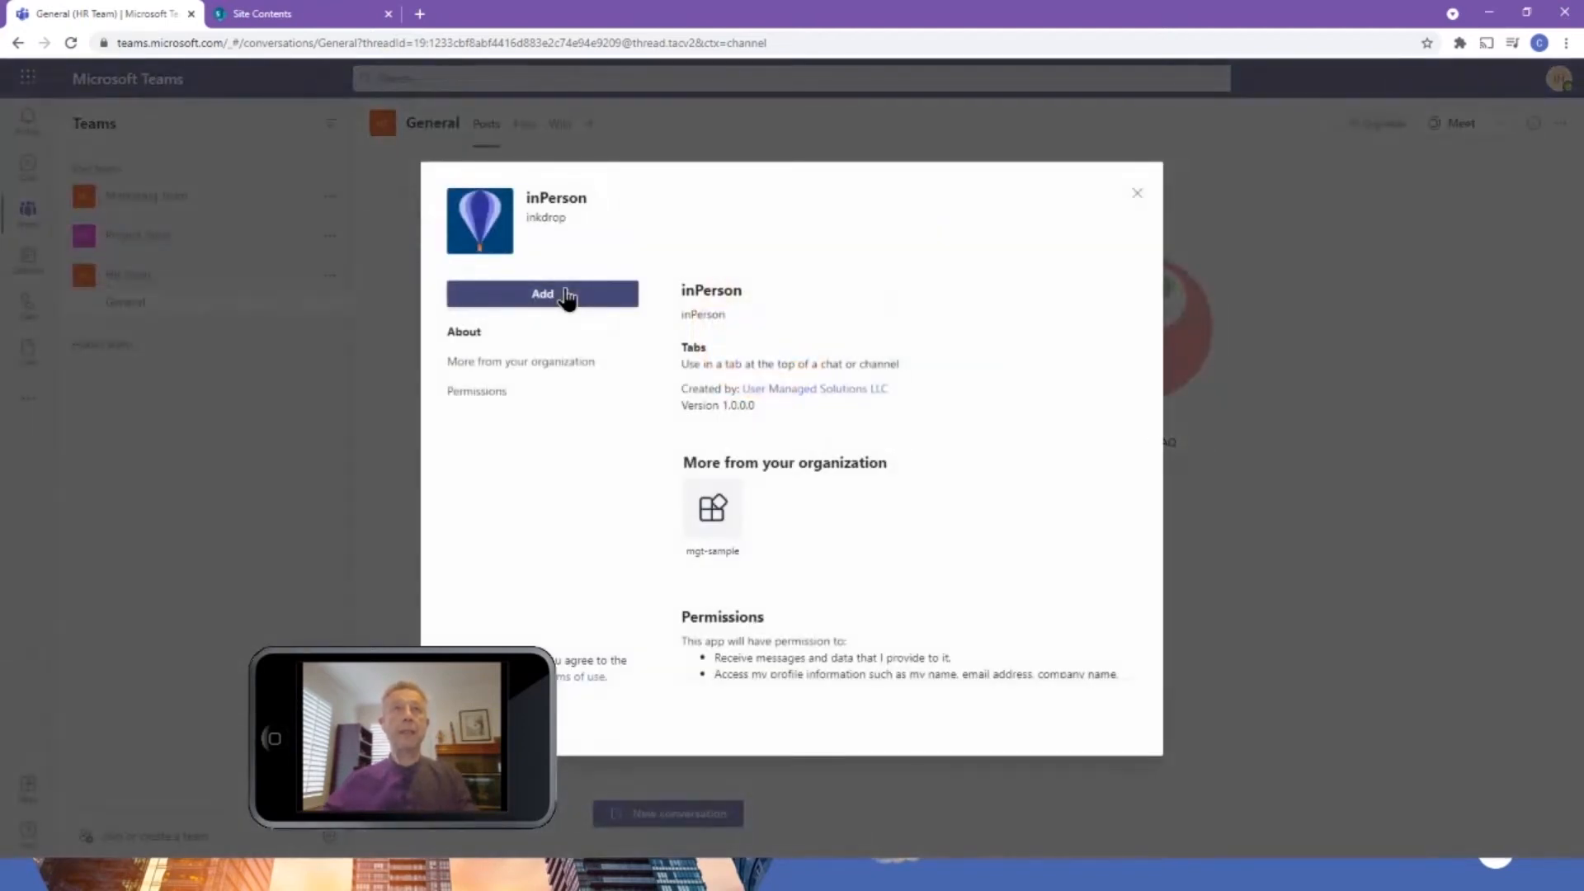
left_click(545, 295)
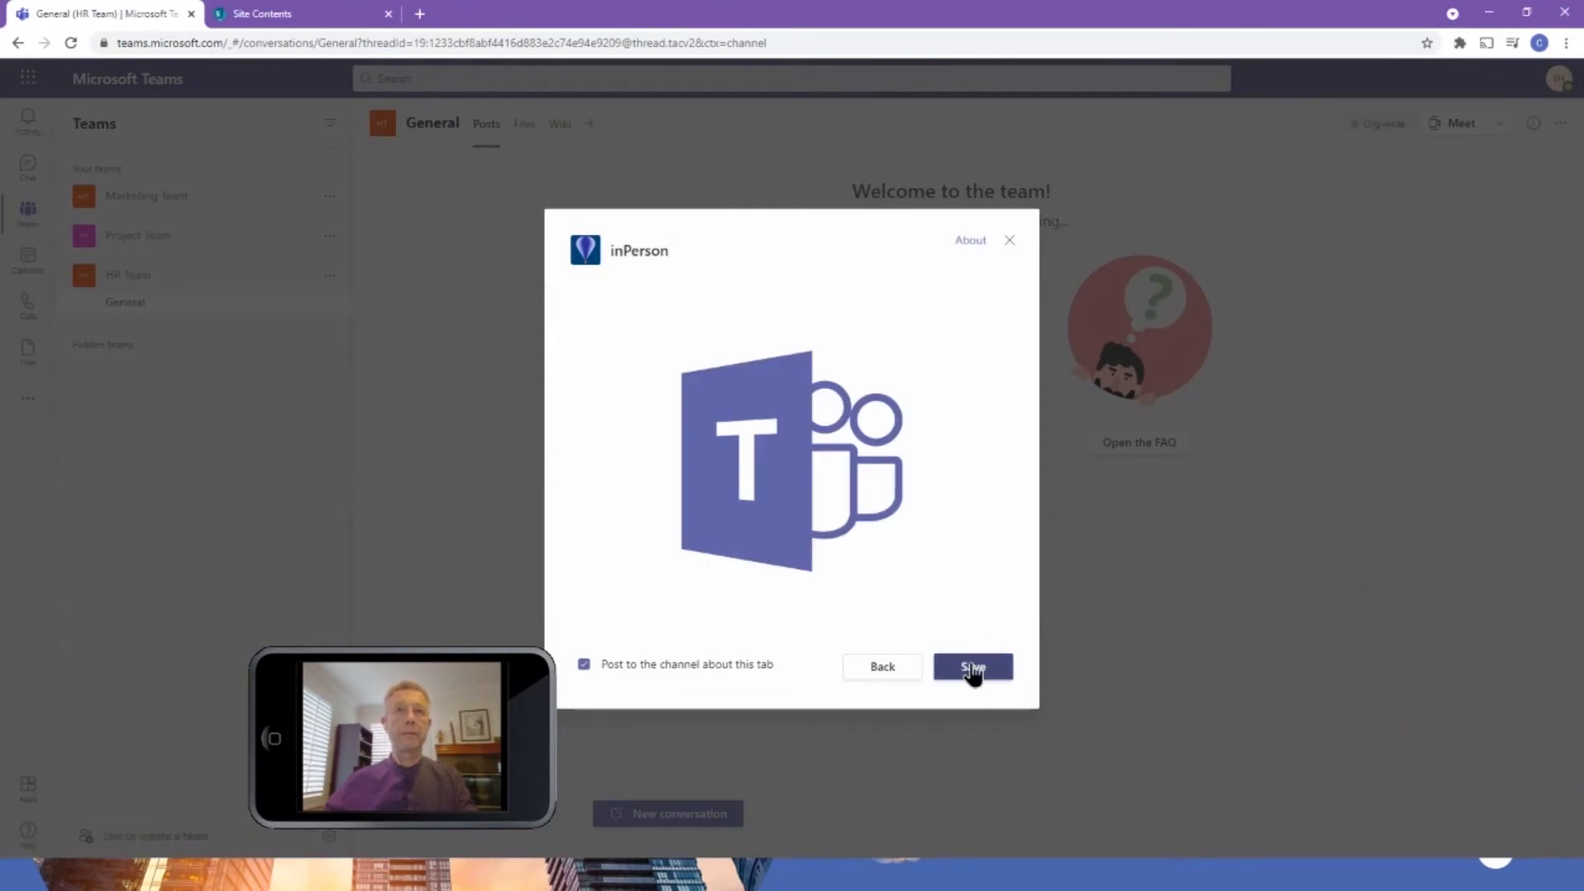
left_click(974, 668)
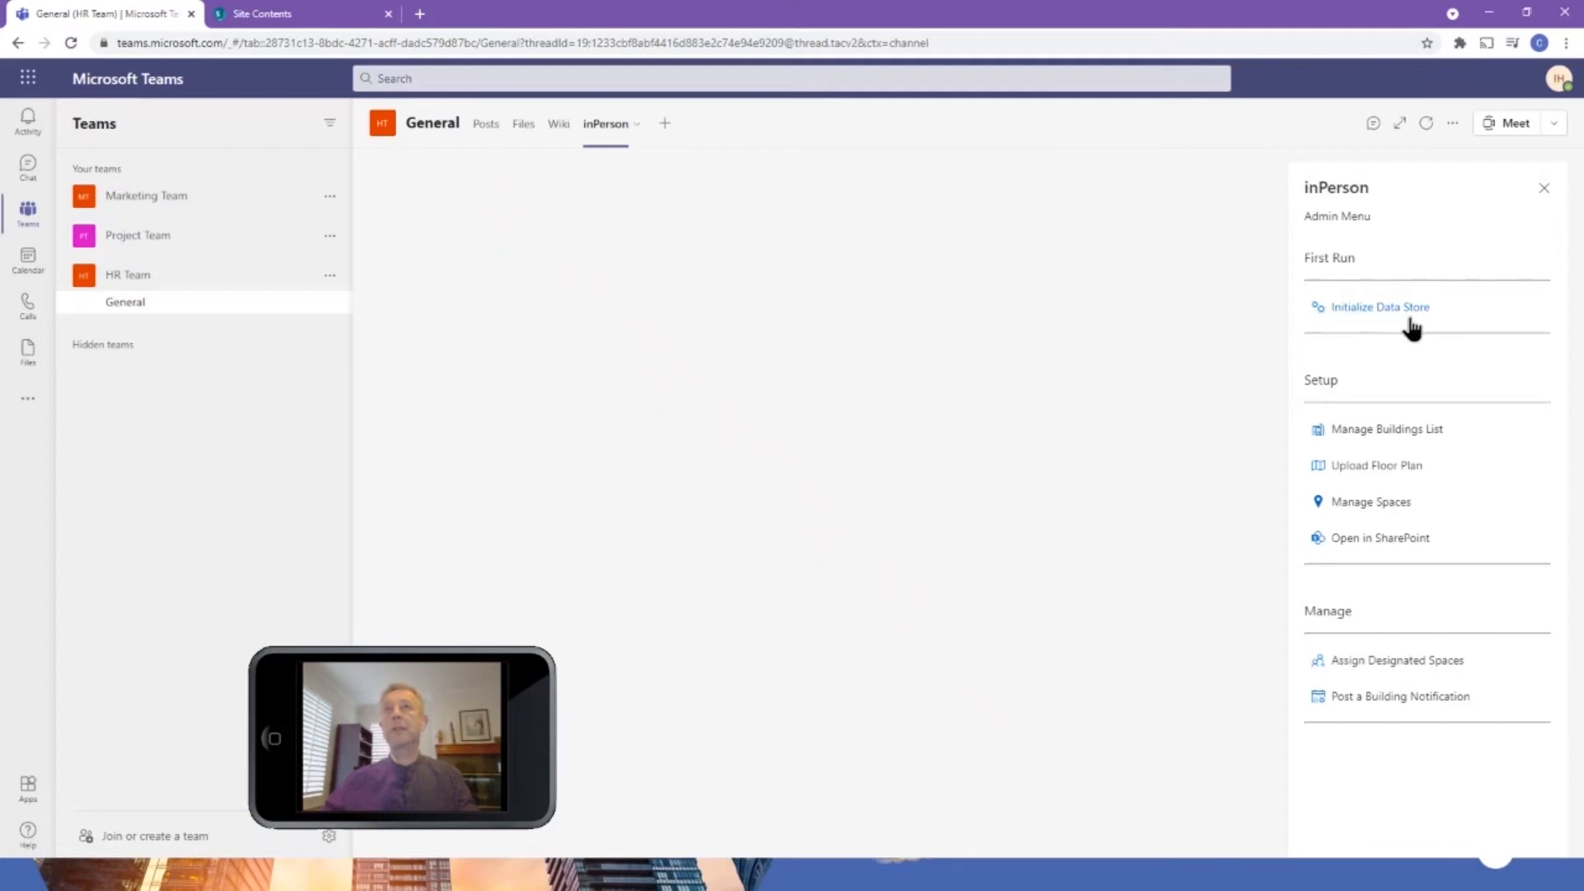
left_click(1384, 307)
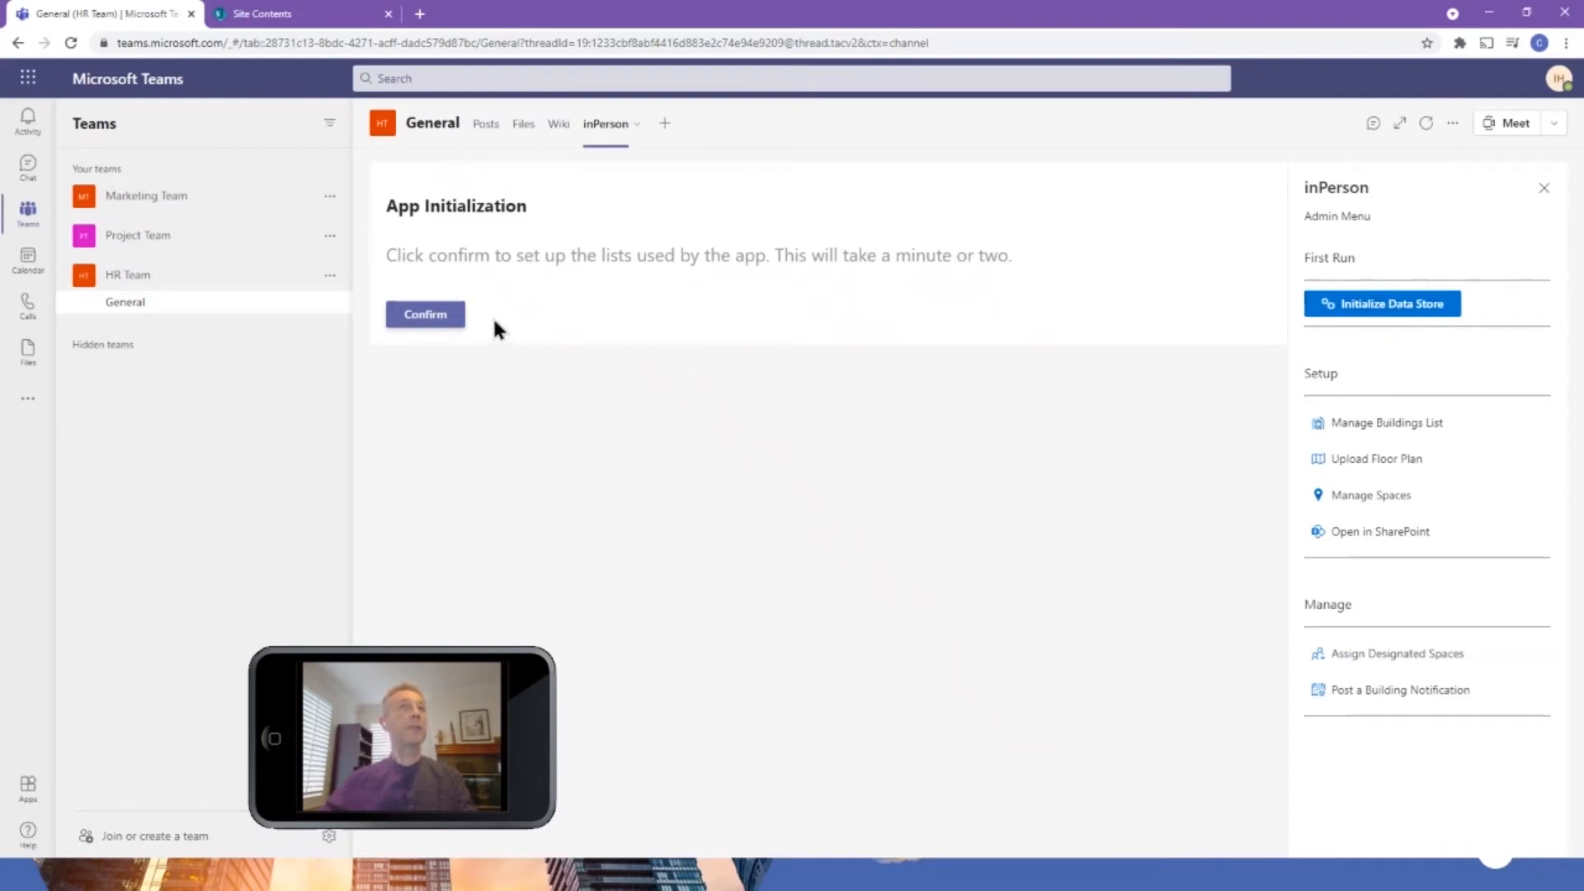
left_click(426, 315)
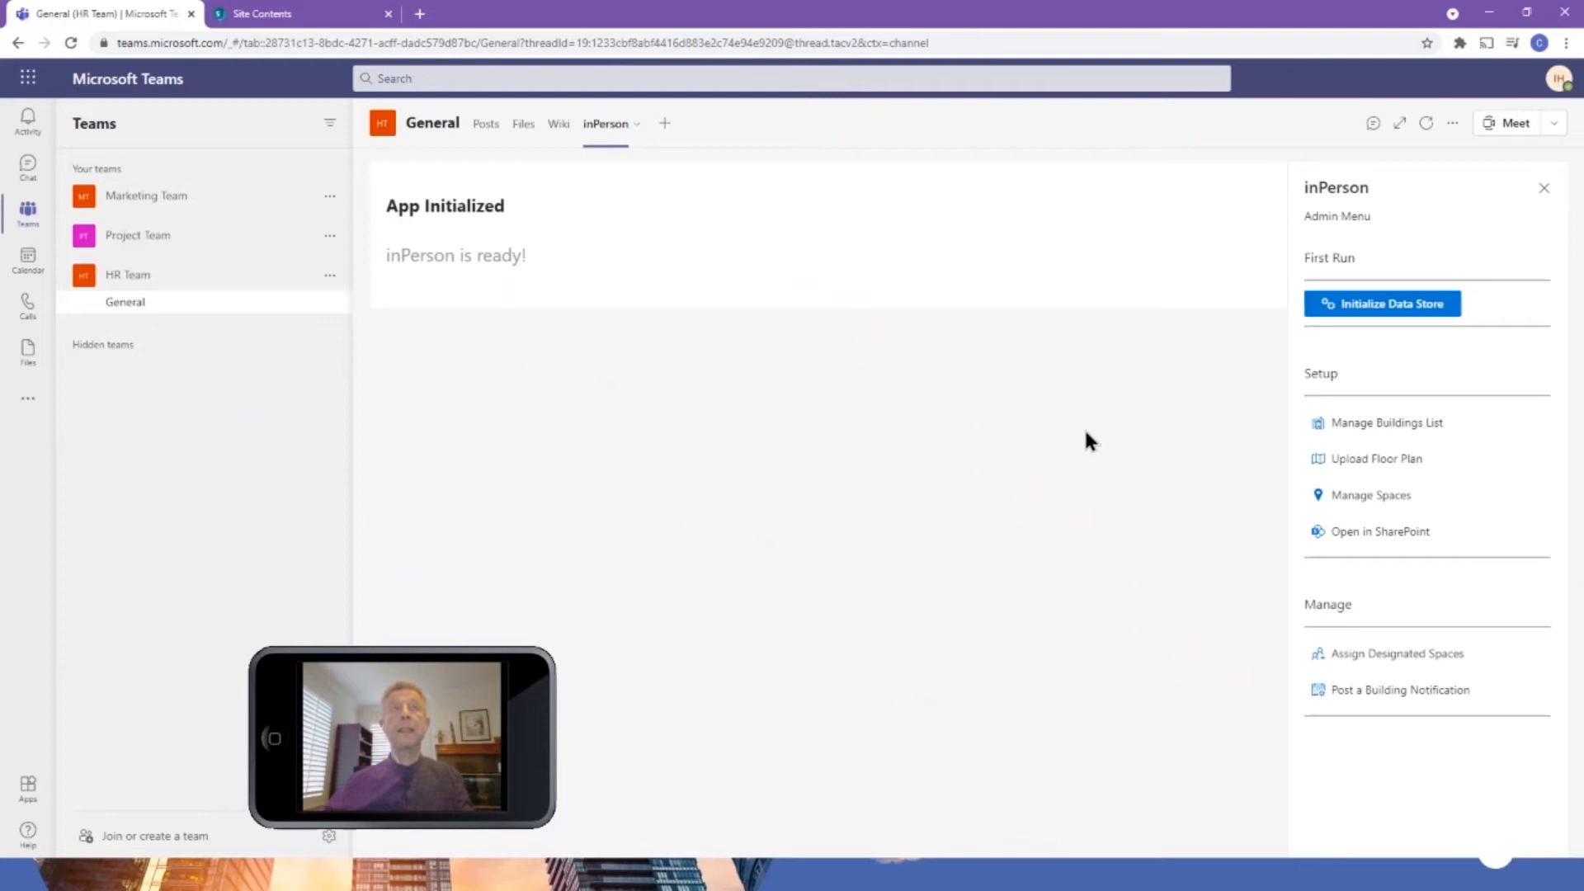
Examine the inPerson libraries and lists in the HR Team's SharePoint site contents, and return to Microsoft Teams.
left_click(280, 15)
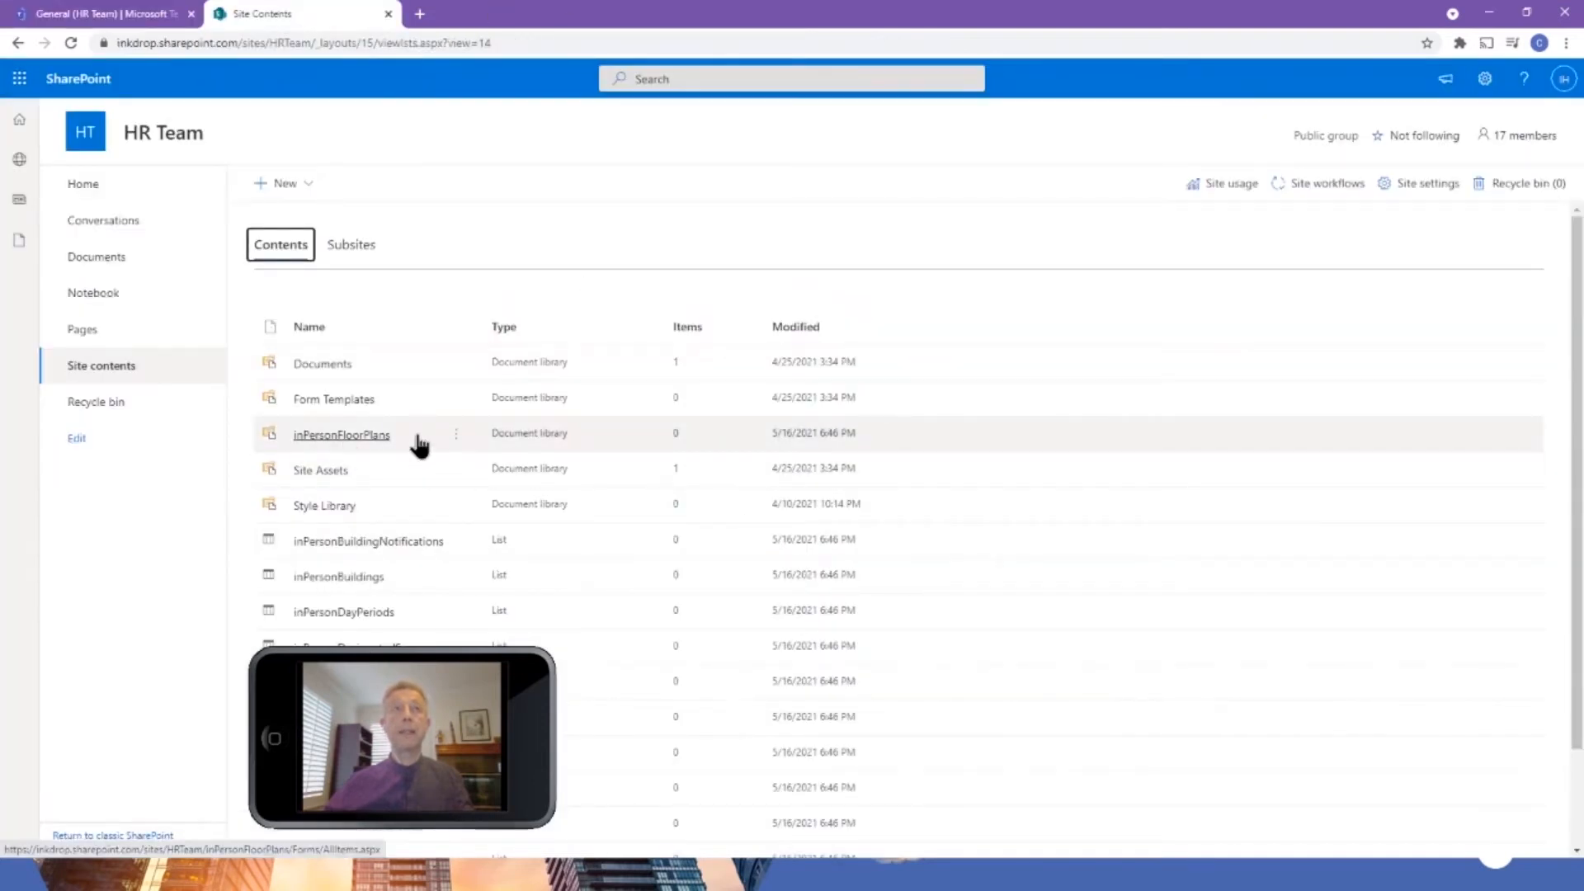
scroll(421, 444, "down", 2)
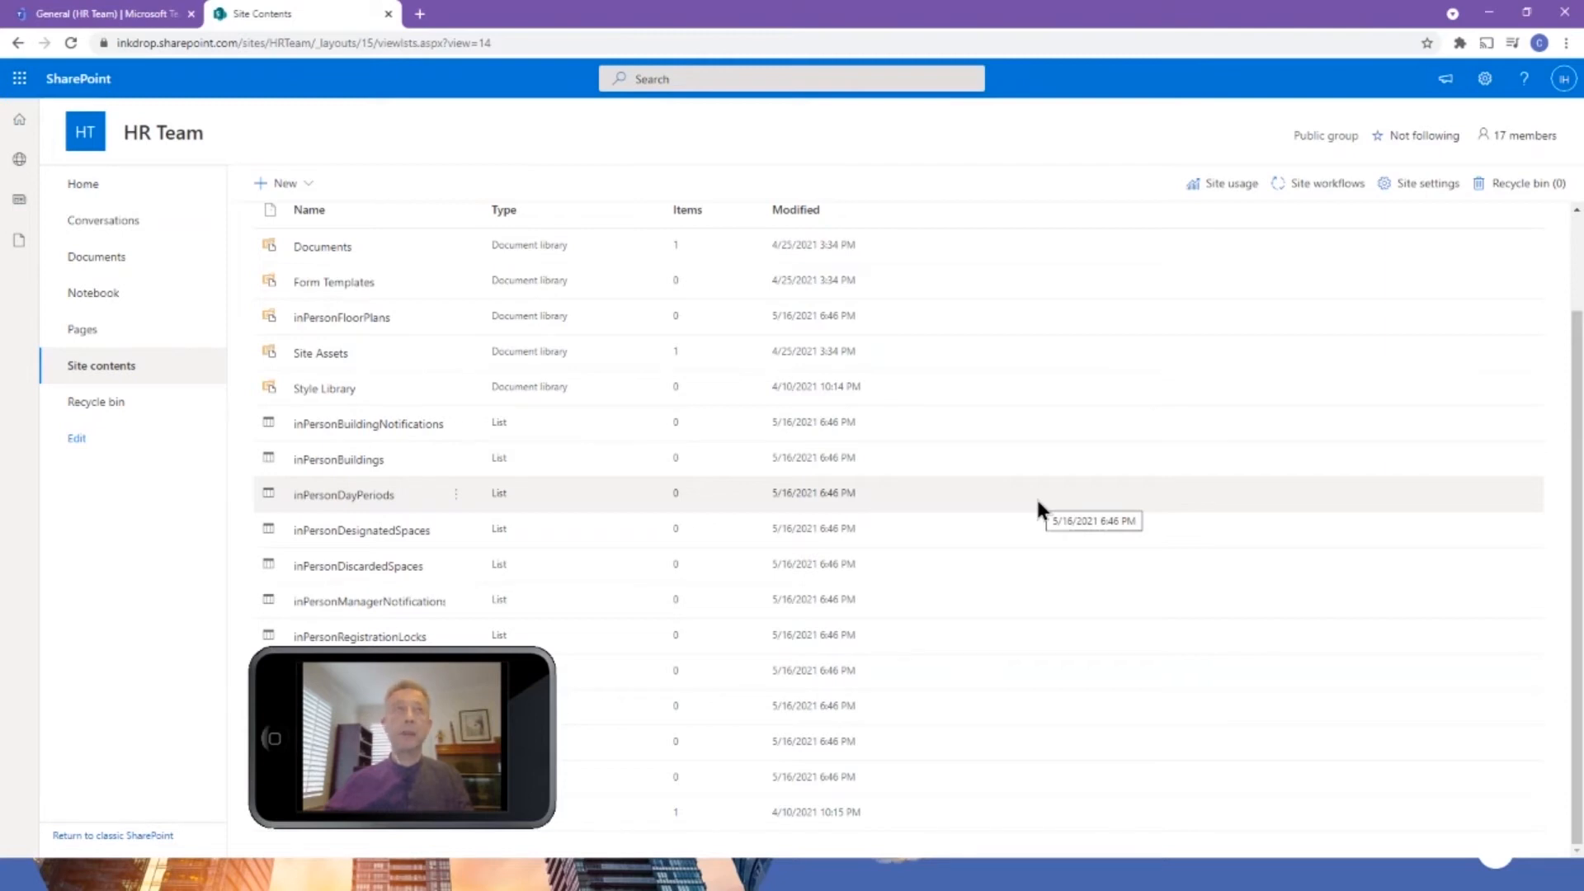
left_click(107, 13)
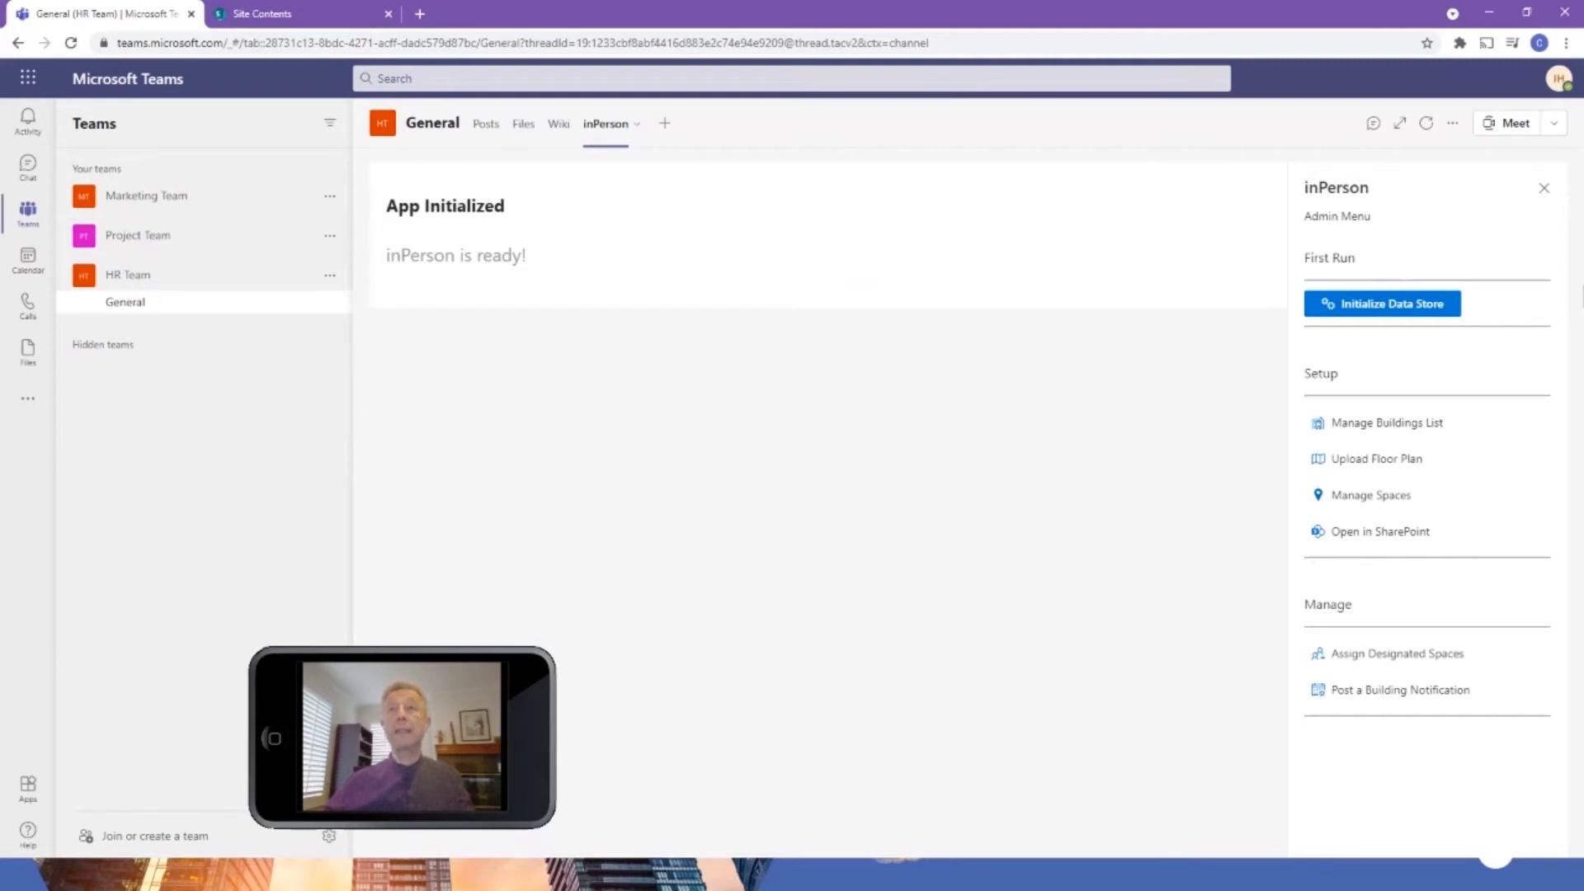
Add a building titled "4S Ranch Office" to the inPerson buildings list, with its street address and building code 4S, and save it.
left_click(1365, 428)
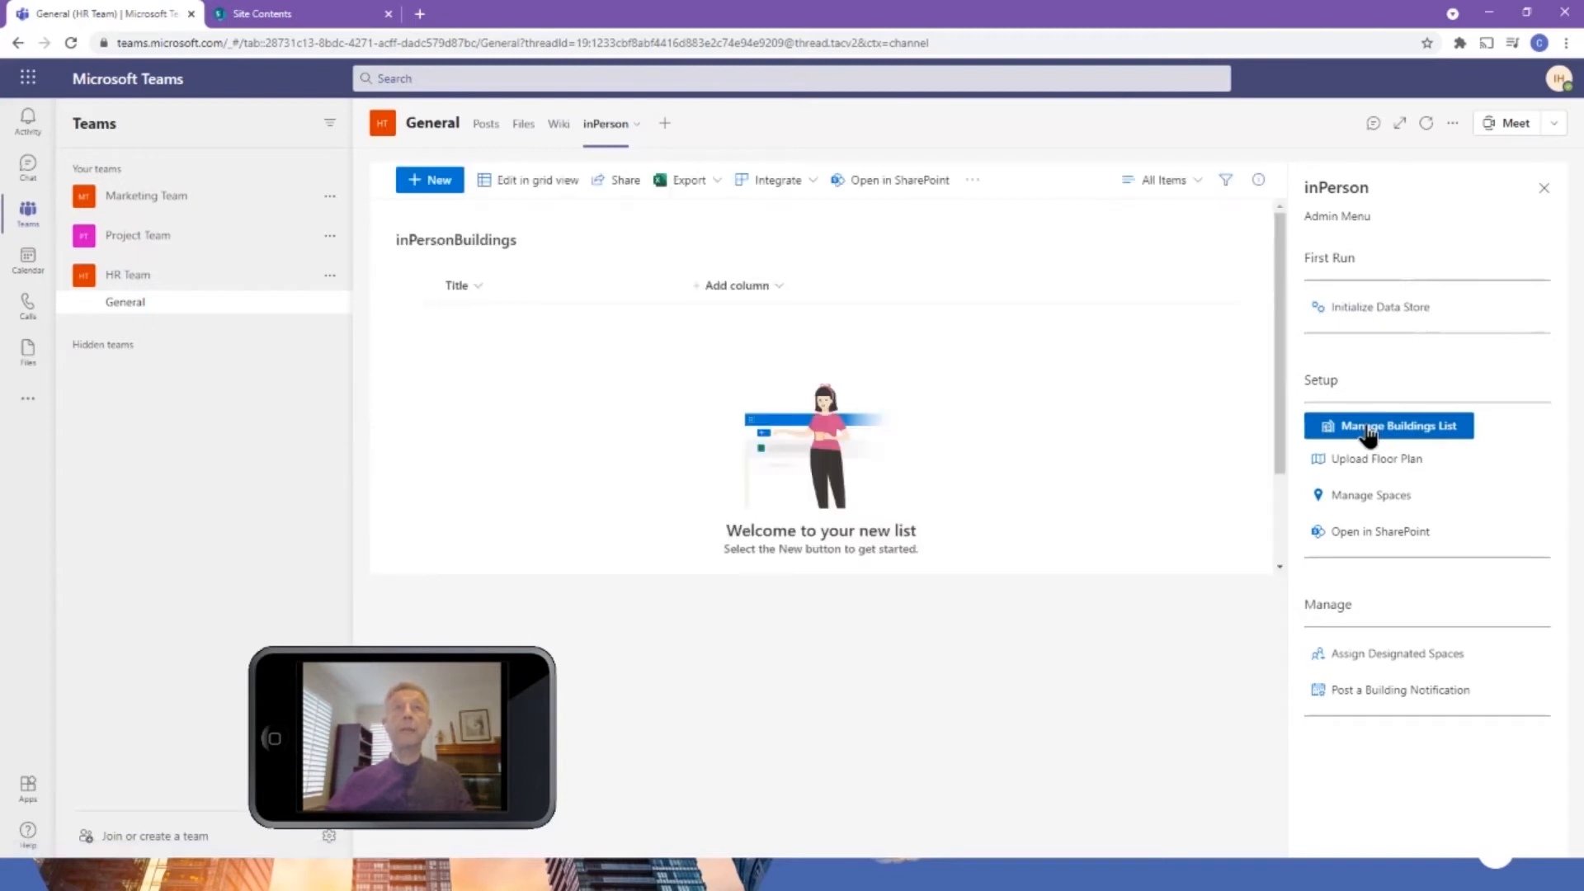
left_click(430, 181)
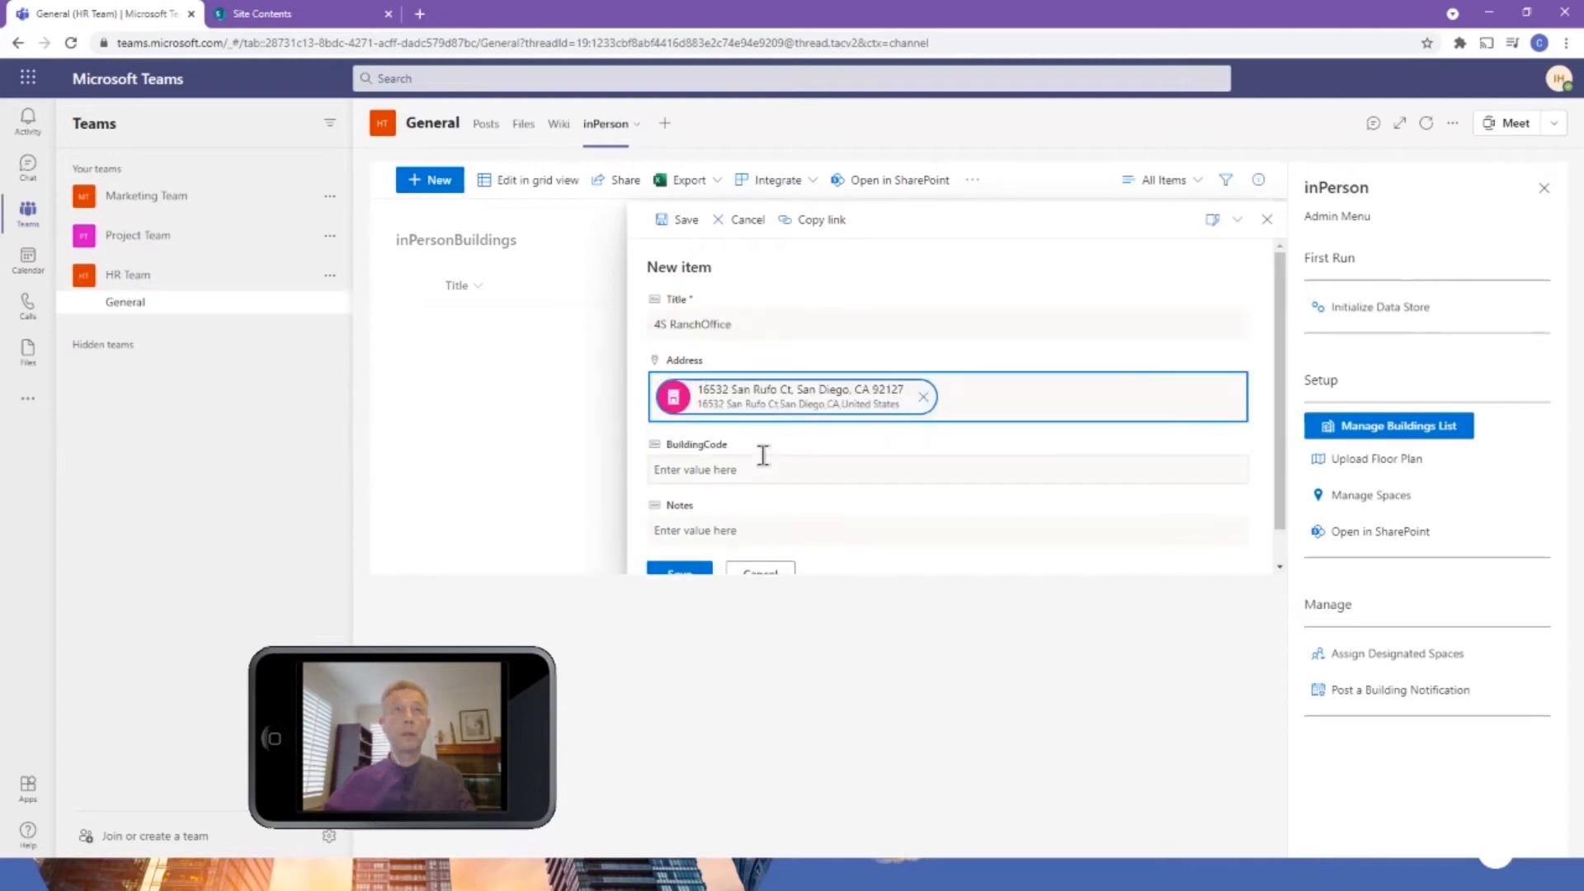
left_click(764, 469)
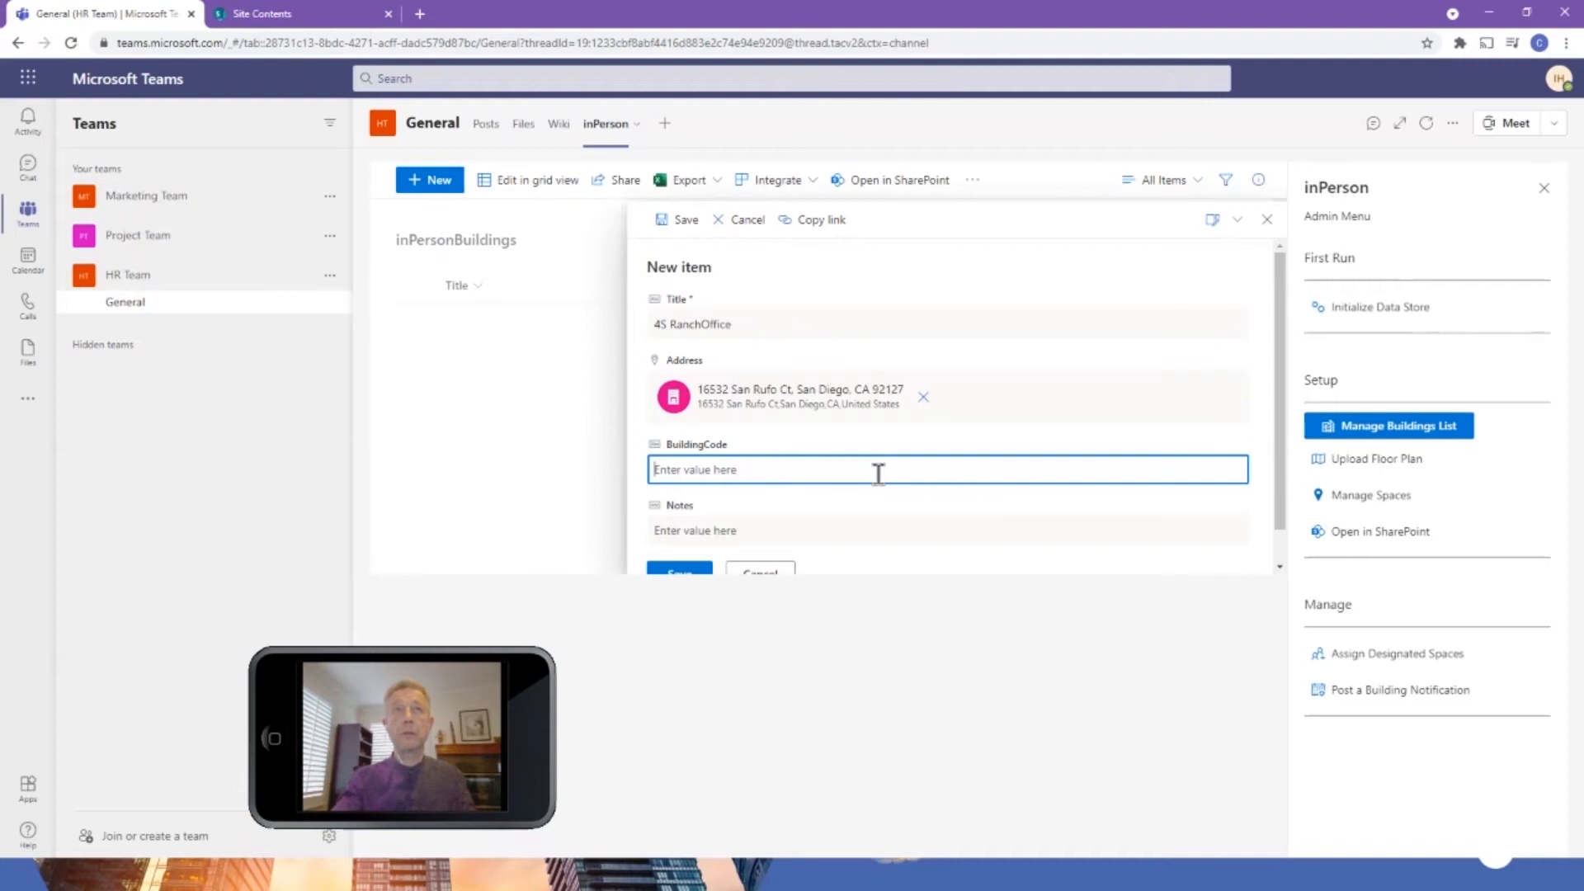
type("4S")
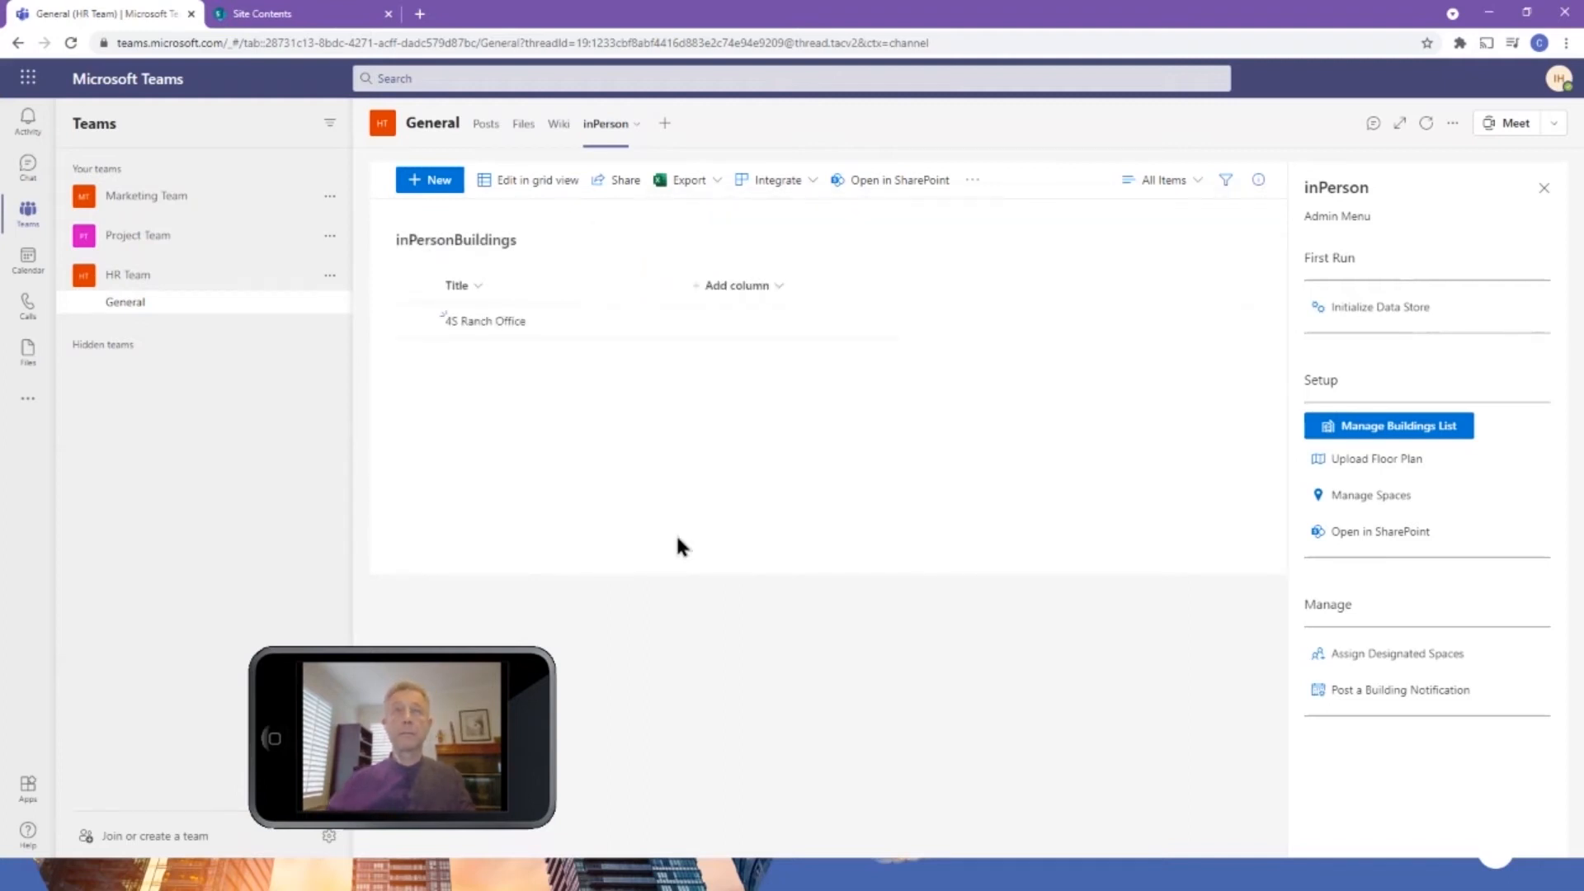
Upload First Floor HR.svg from the inPerson folder as the floor plan for the 4S Ranch Office building and save it.
left_click(1377, 467)
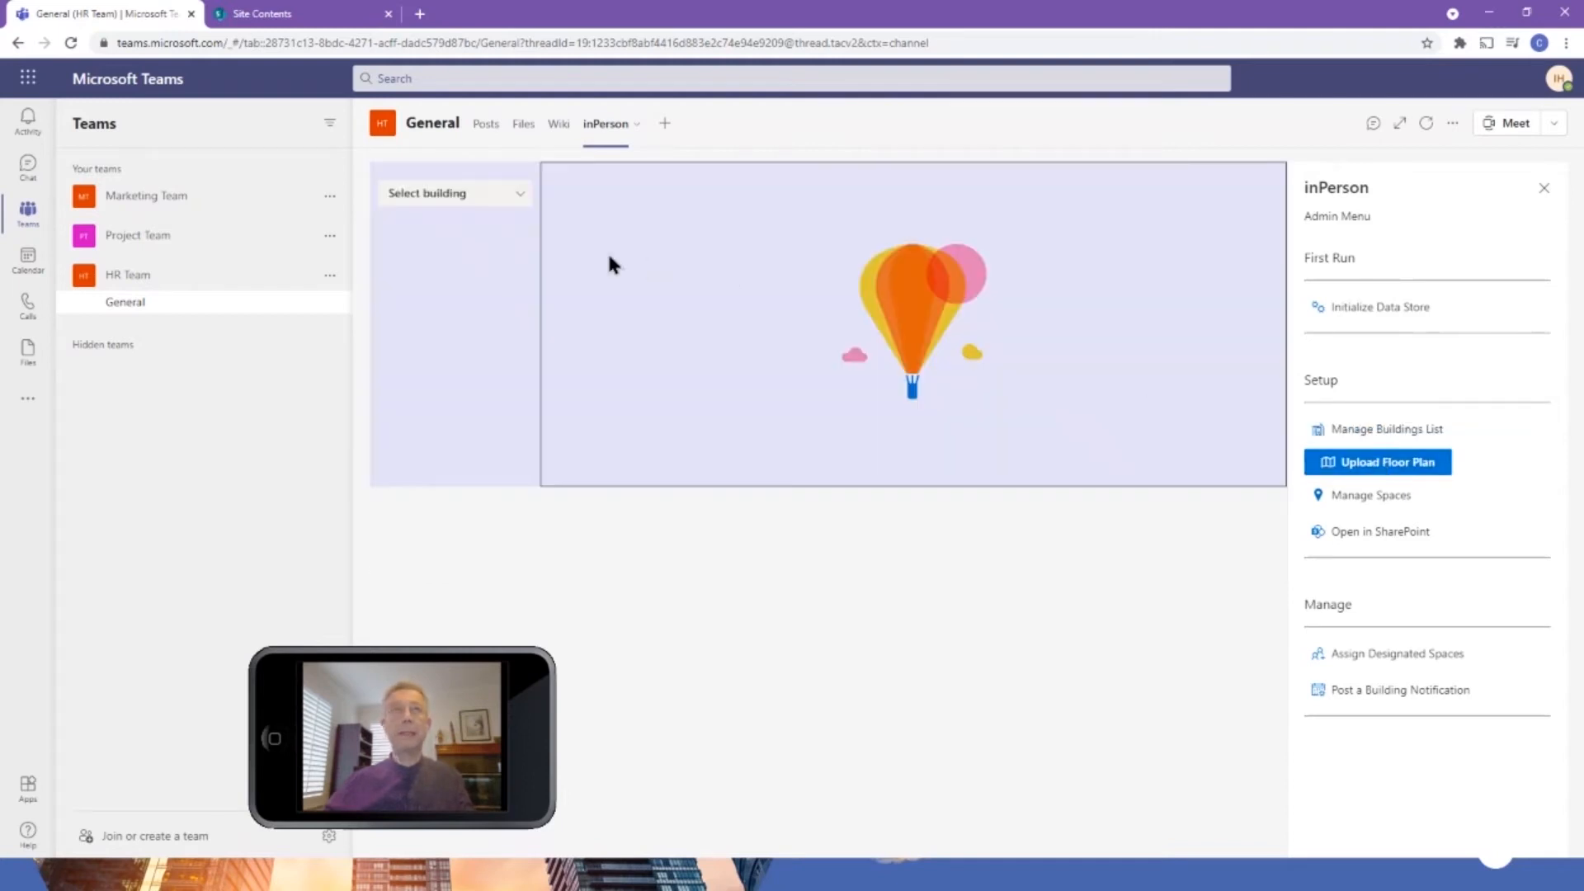
left_click(470, 196)
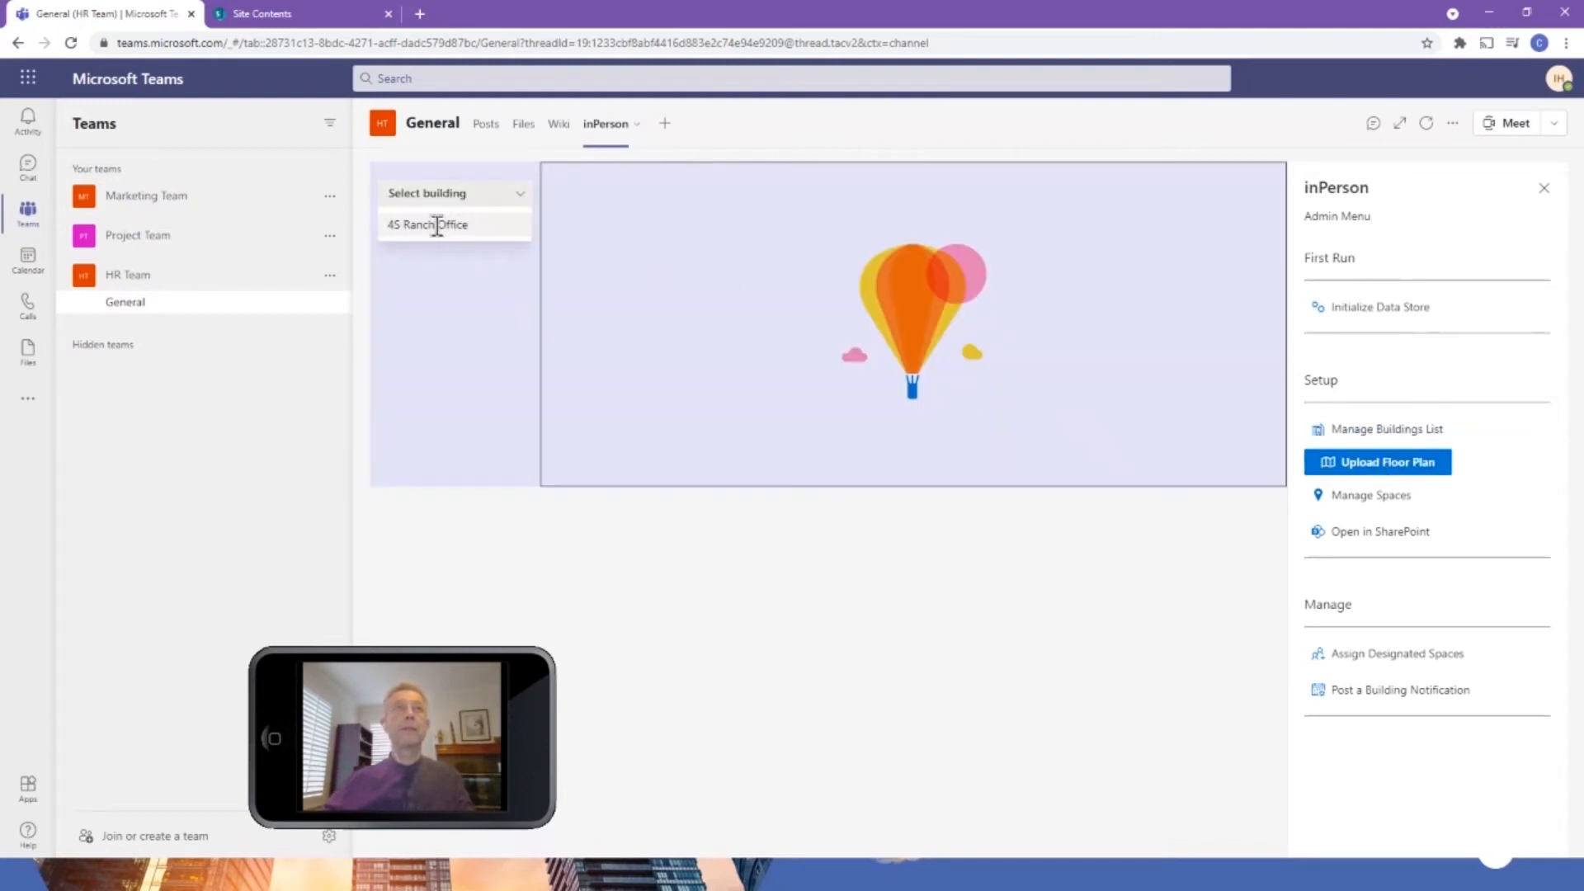
left_click(439, 224)
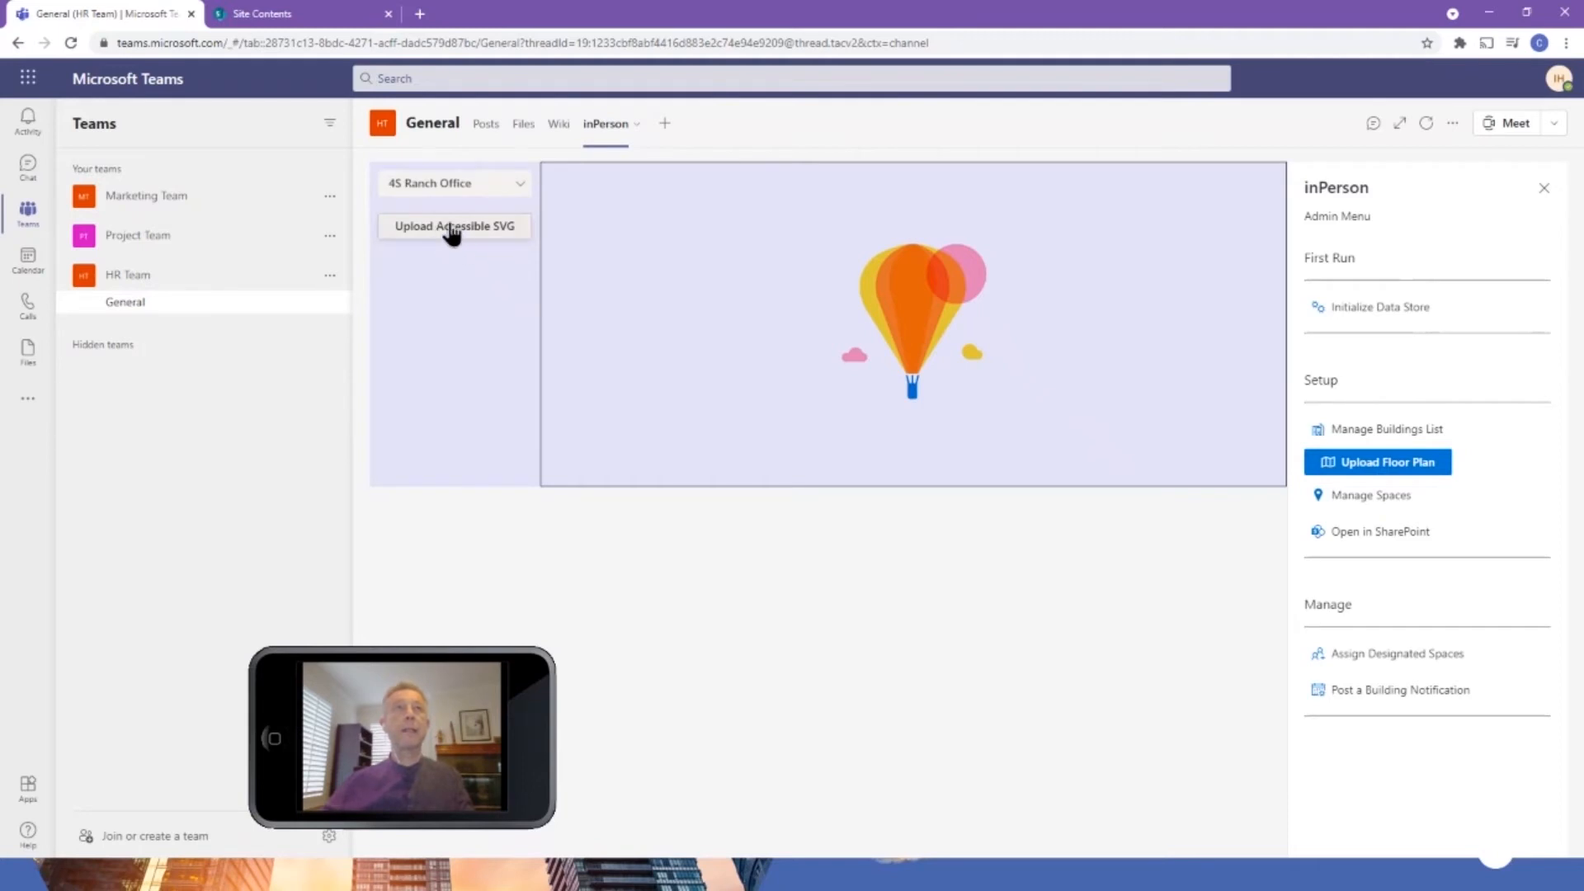
left_click(451, 229)
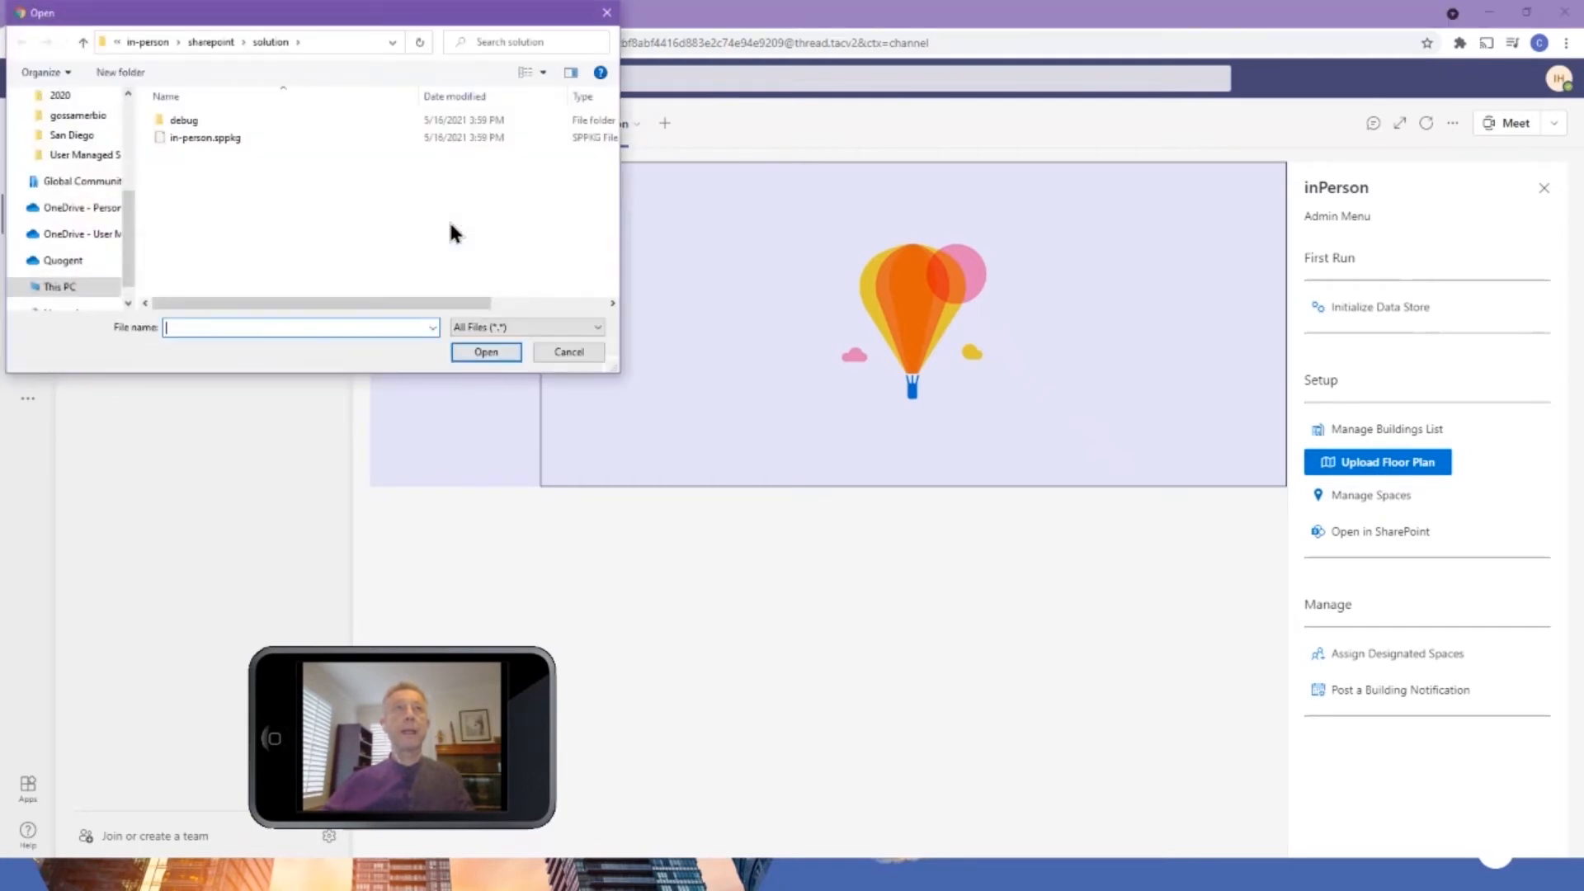
scroll(80, 165, "up", 2)
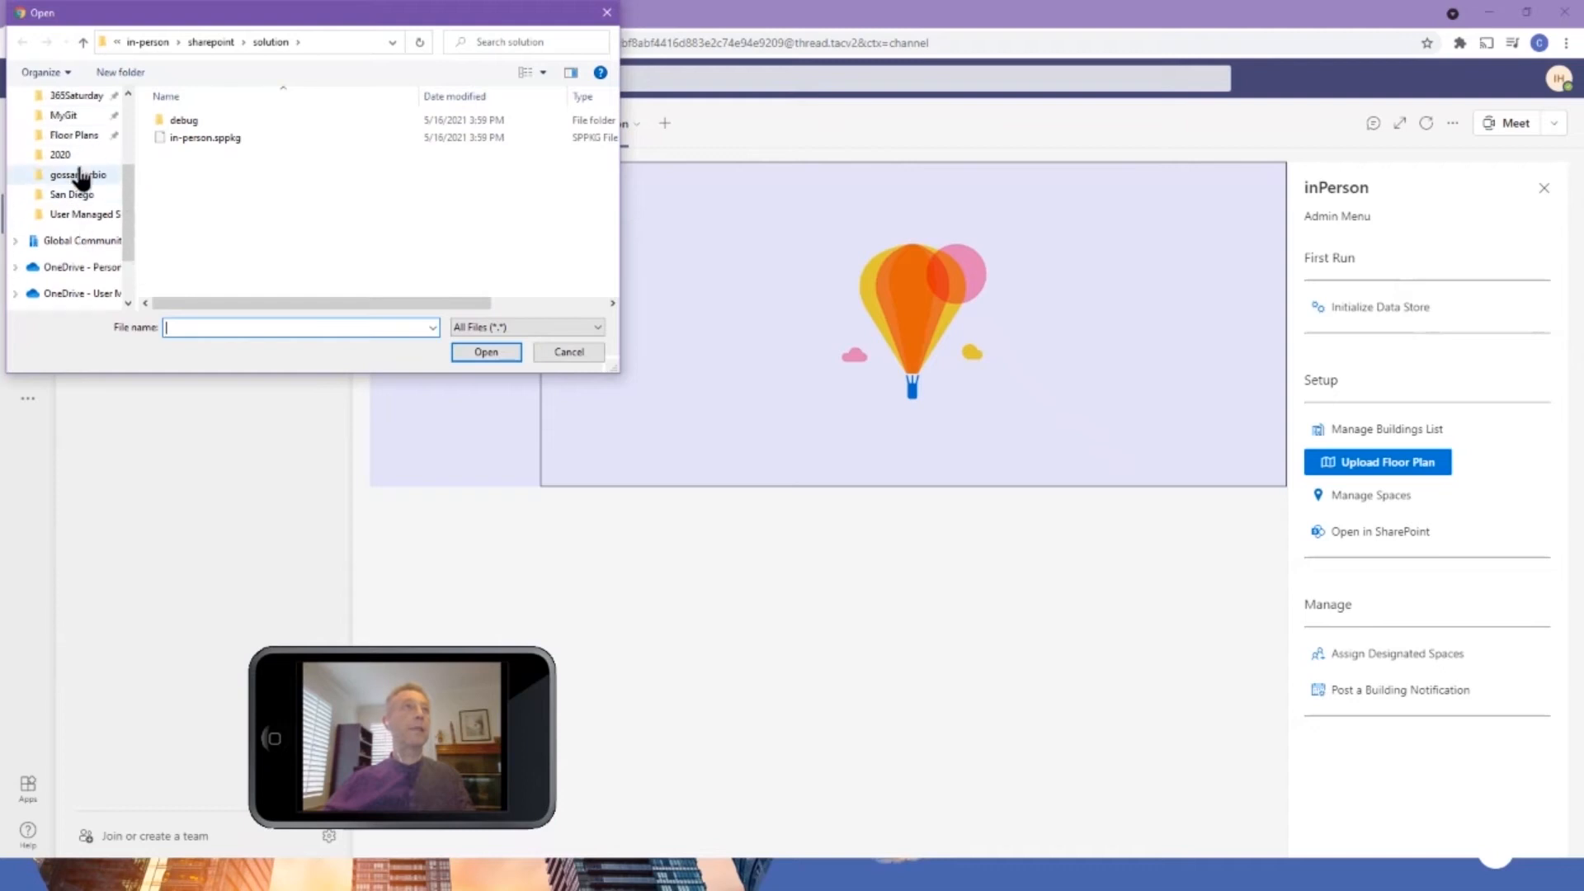
scroll(80, 166, "up", 2)
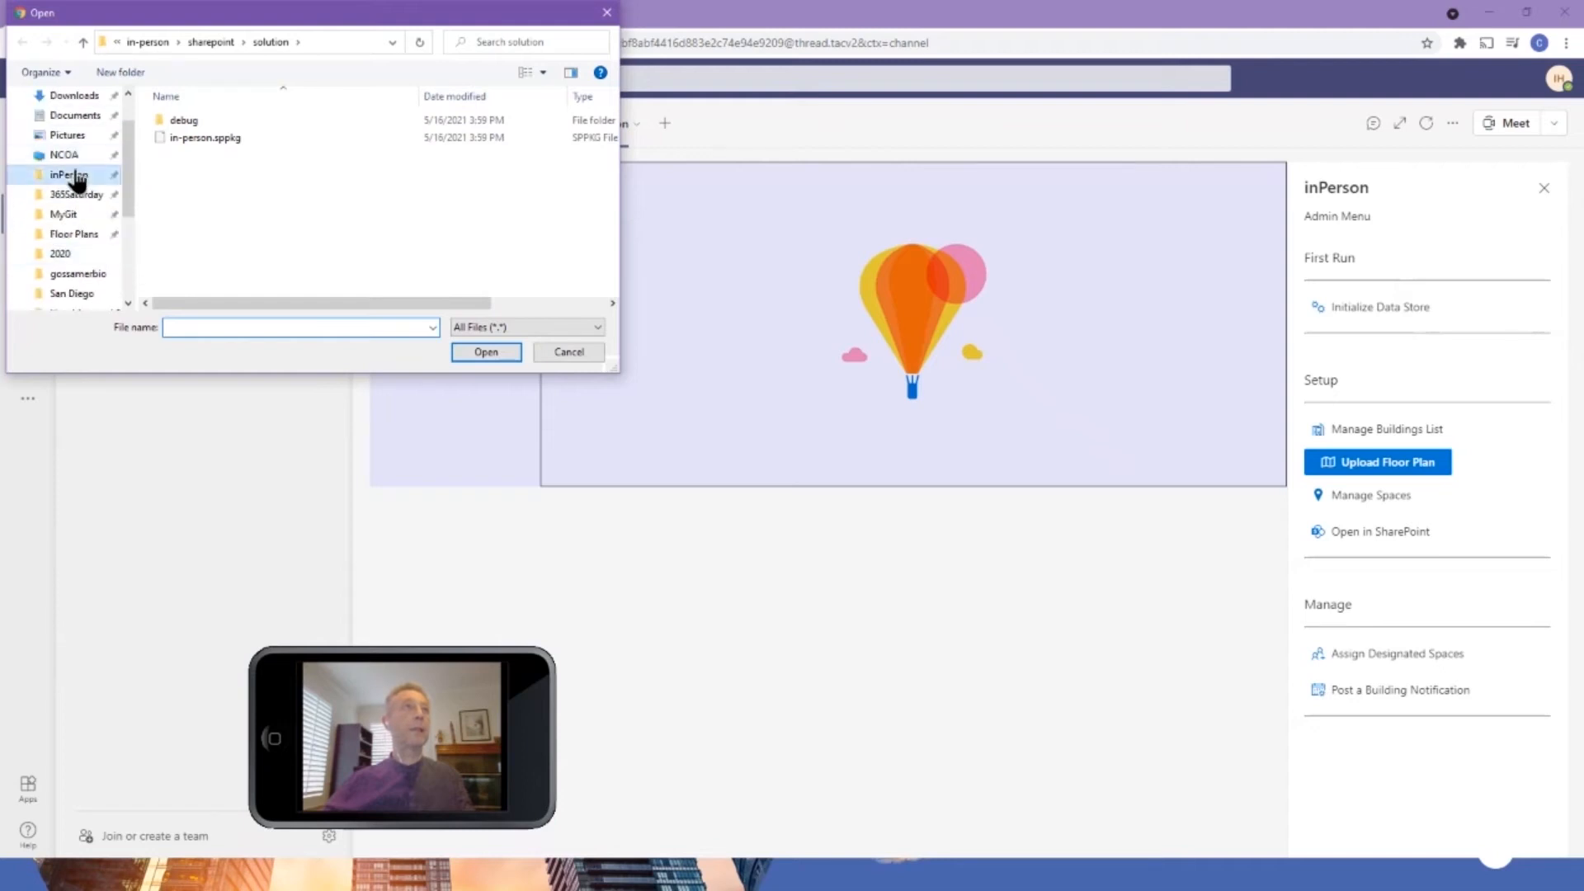
left_click(73, 175)
left_click(206, 121)
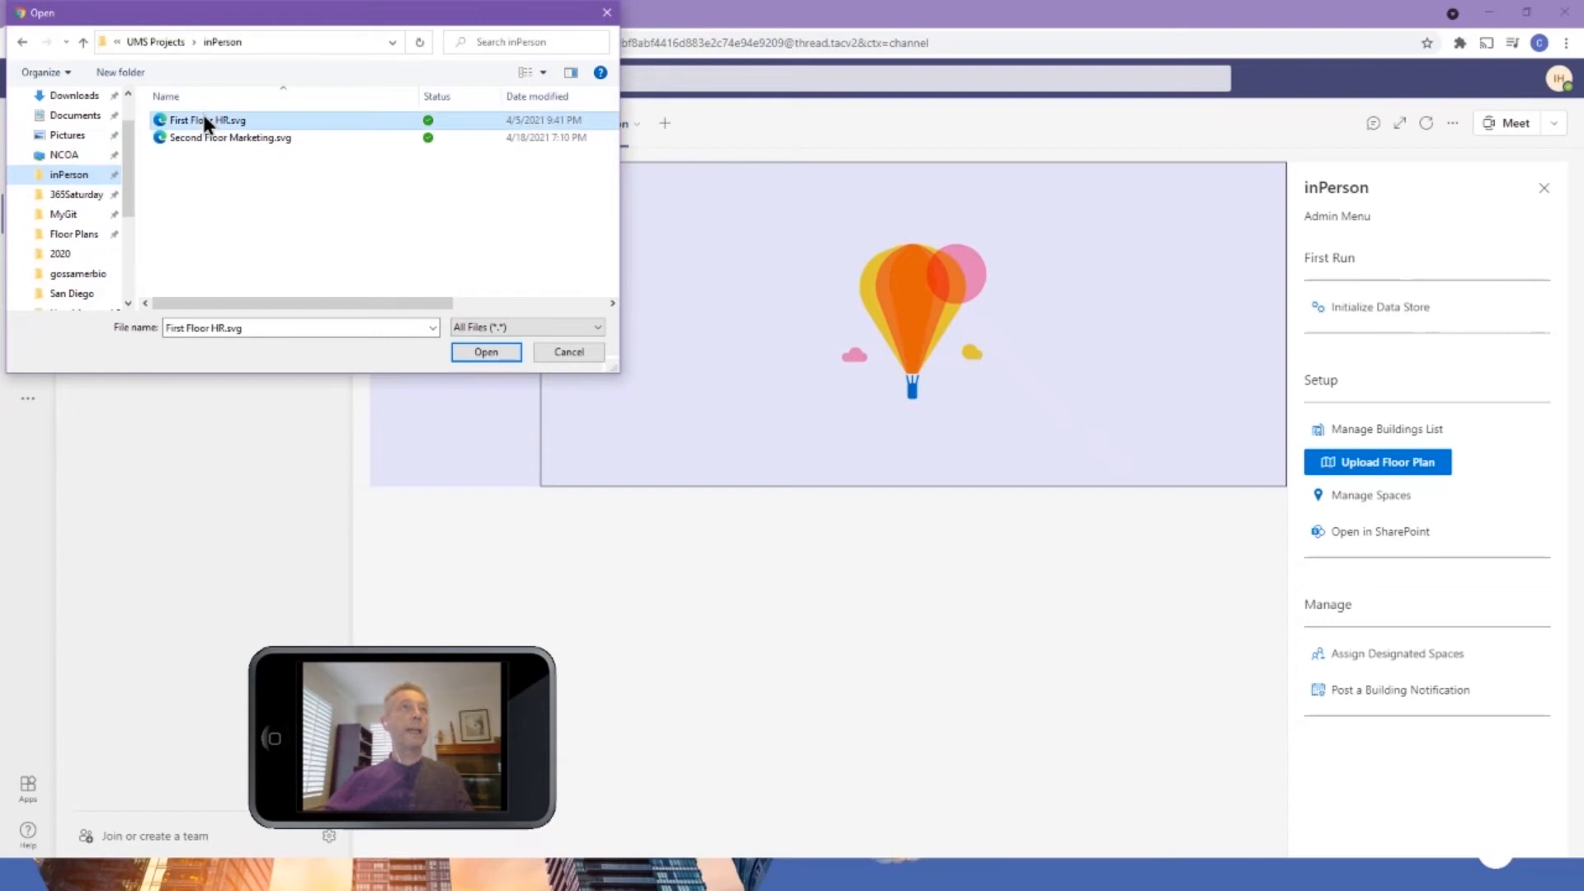
left_click(489, 350)
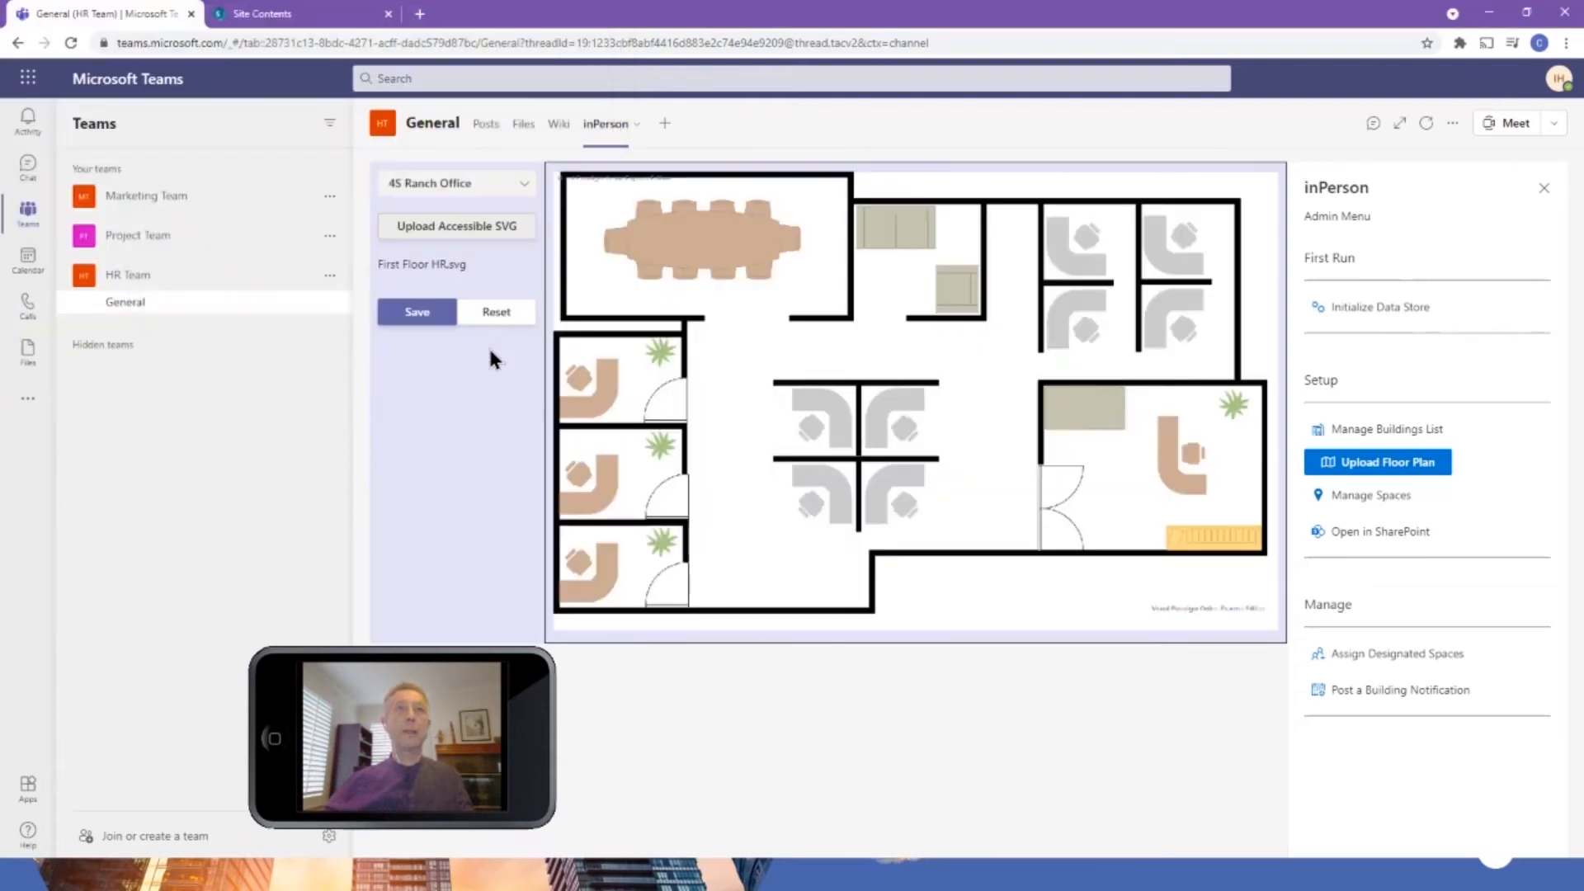
left_click(418, 313)
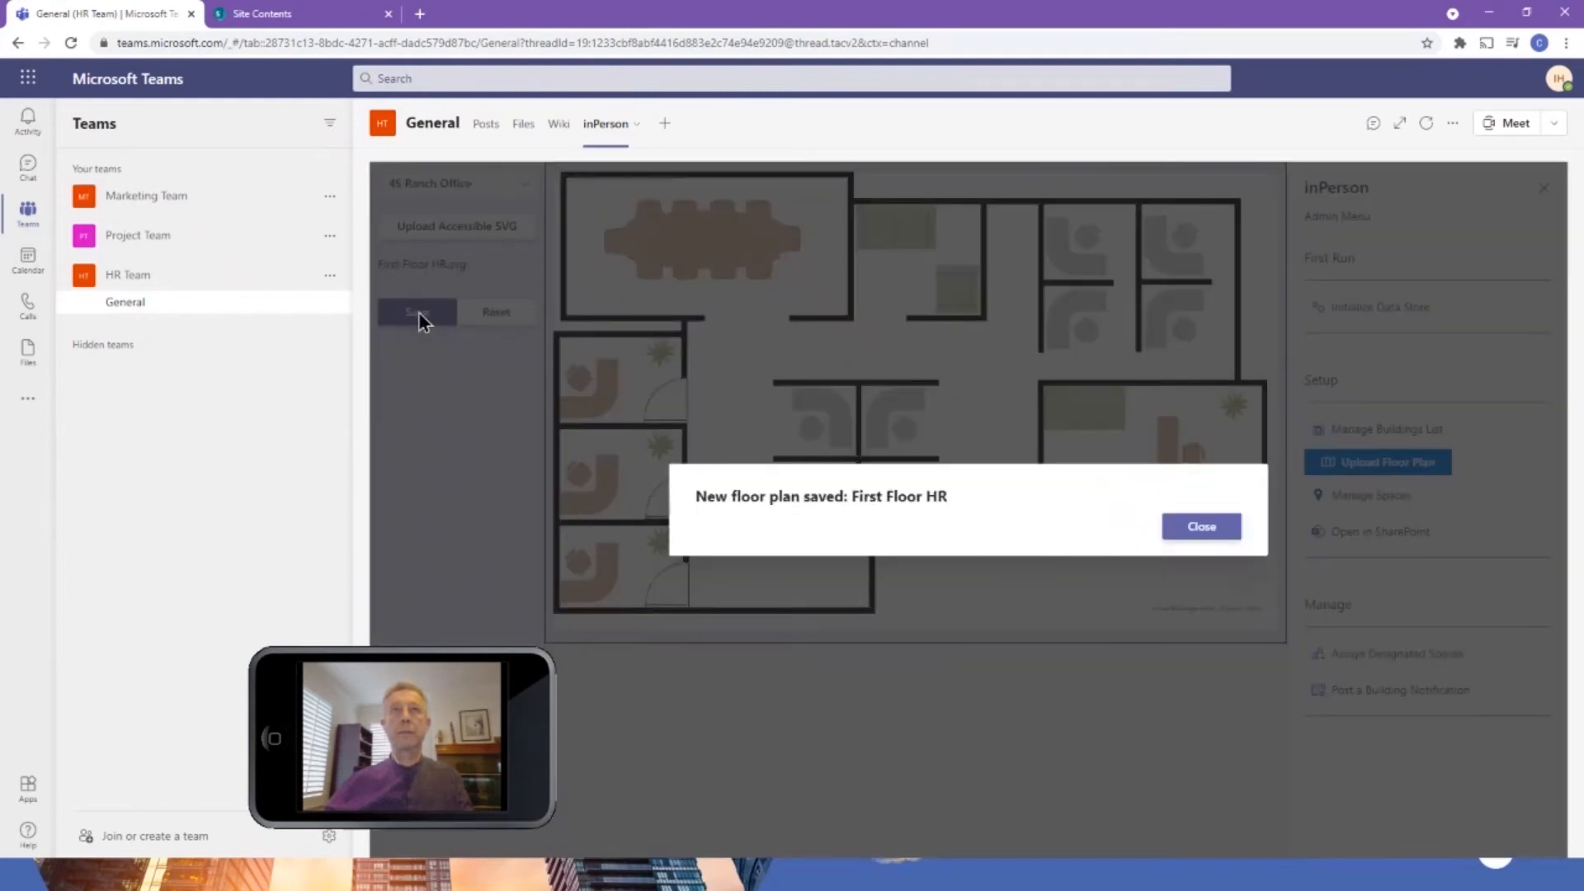
left_click(1202, 528)
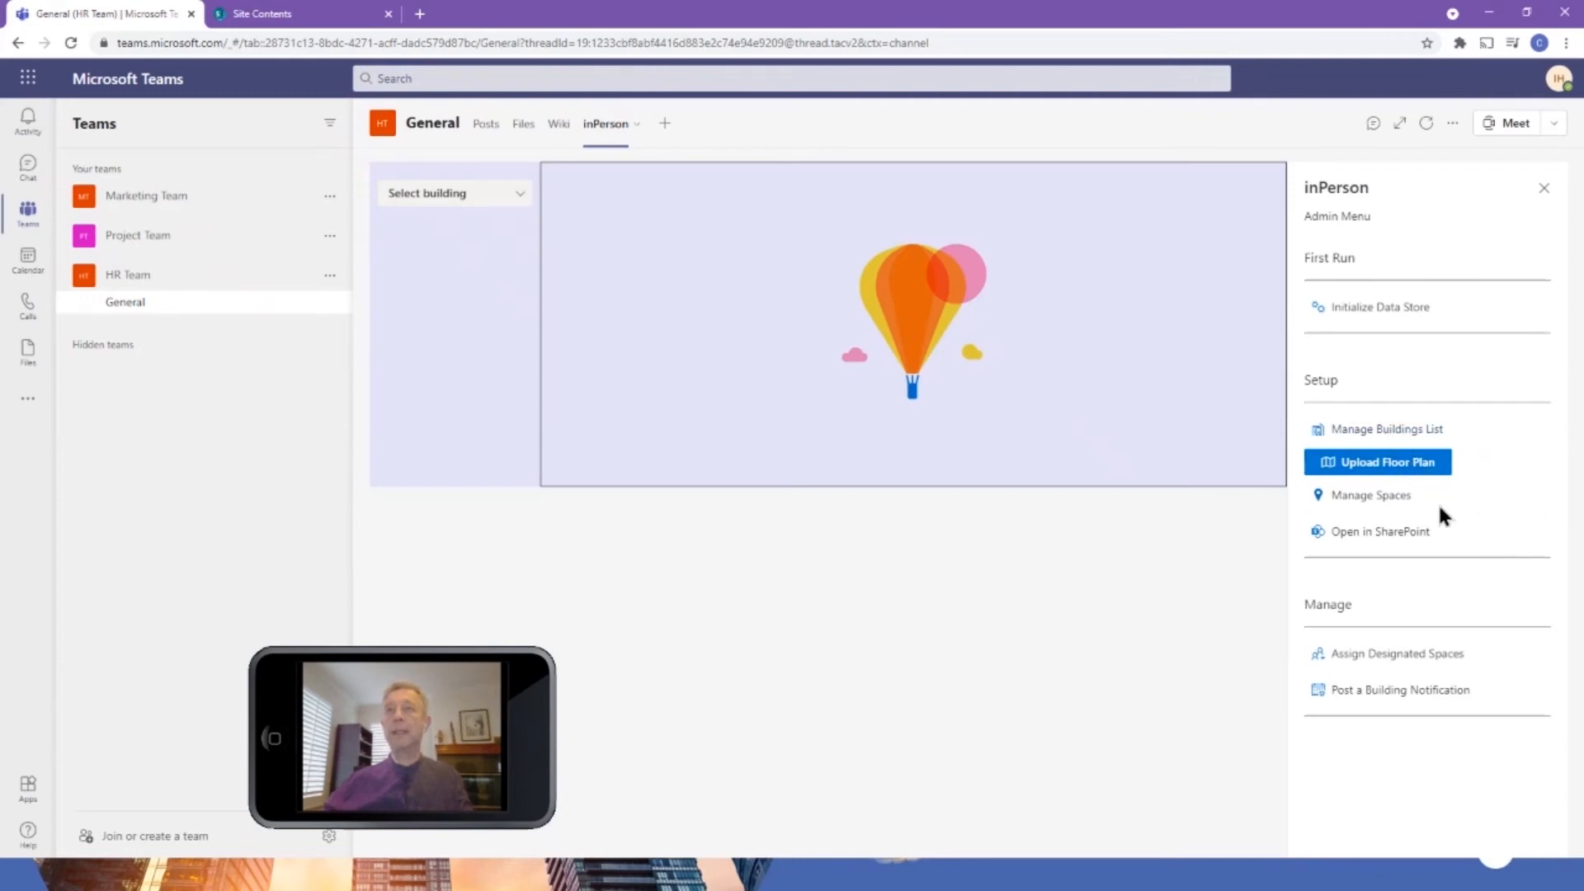
Load the First Floor HR floor plan of the 4S Ranch Office building for managing its spaces.
left_click(1354, 499)
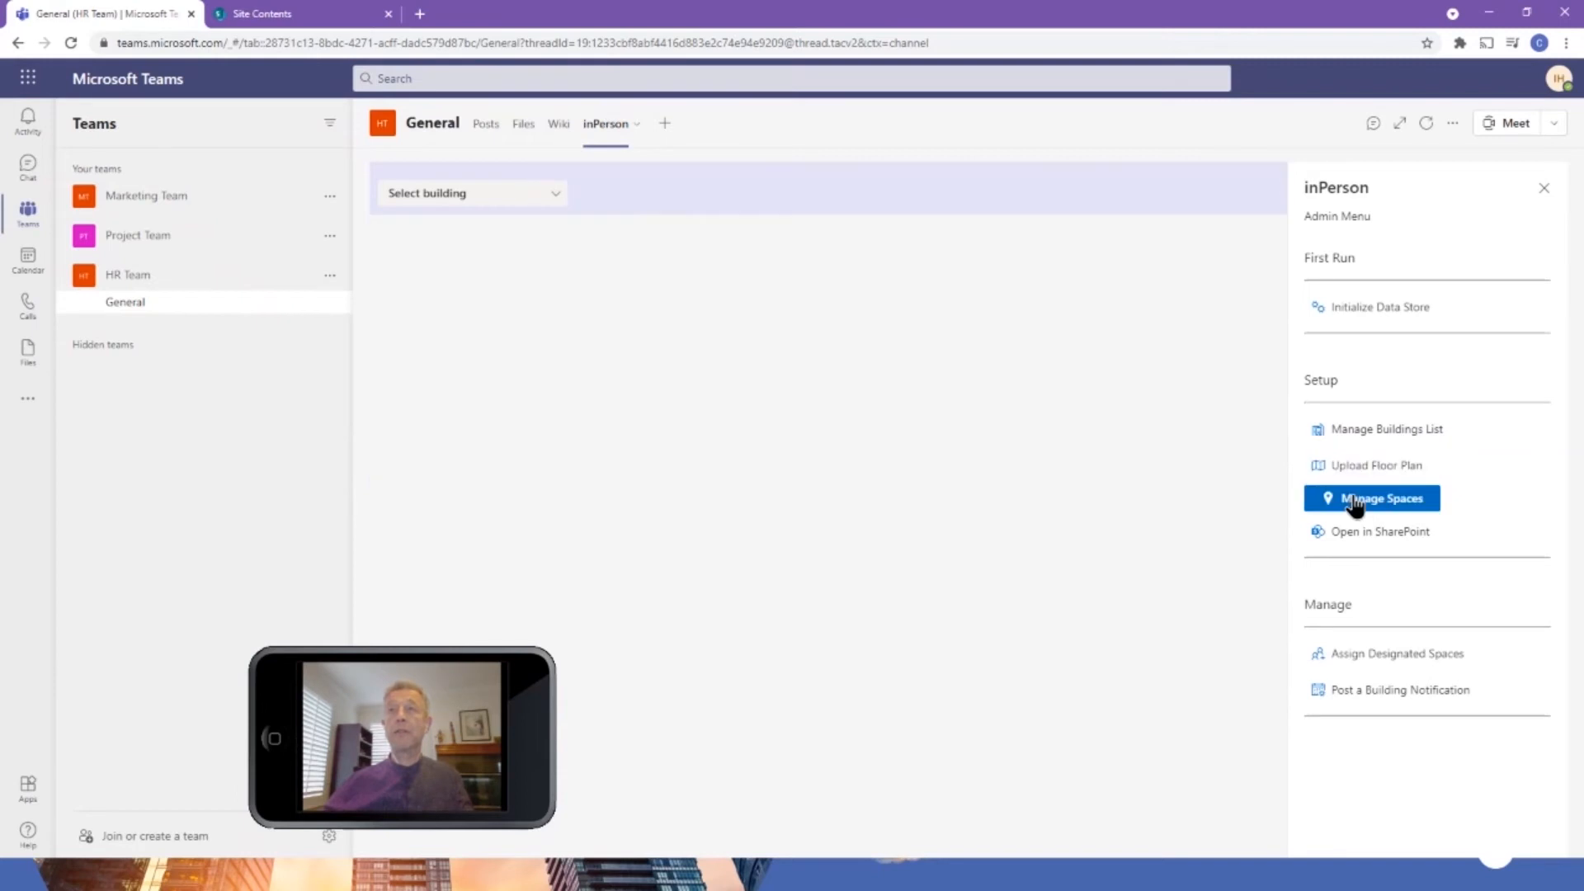
left_click(448, 194)
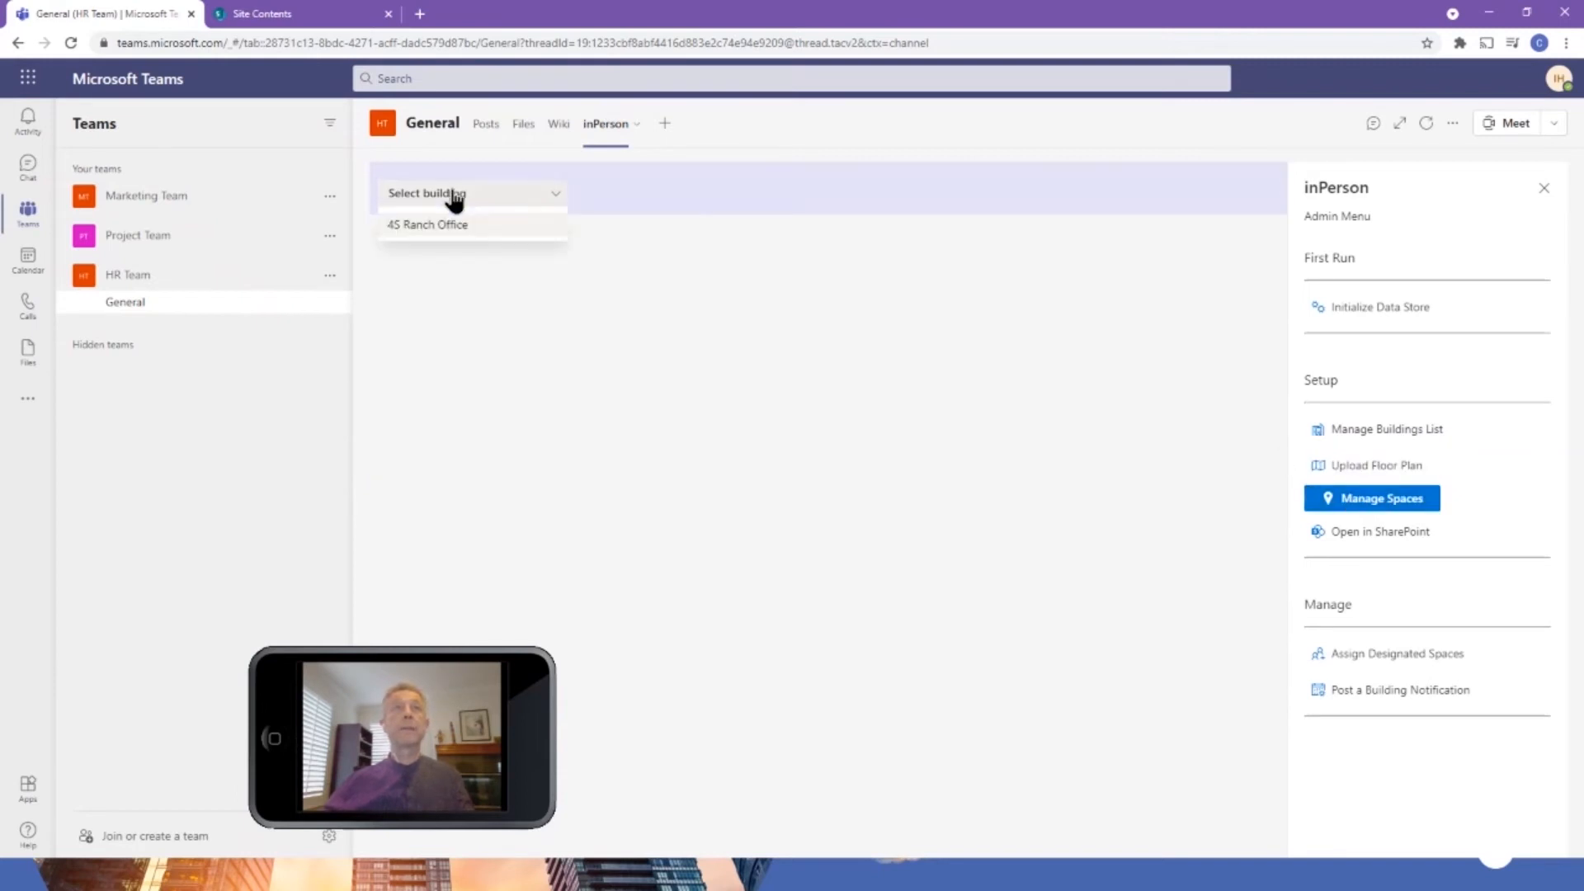
left_click(447, 224)
left_click(452, 257)
left_click(436, 284)
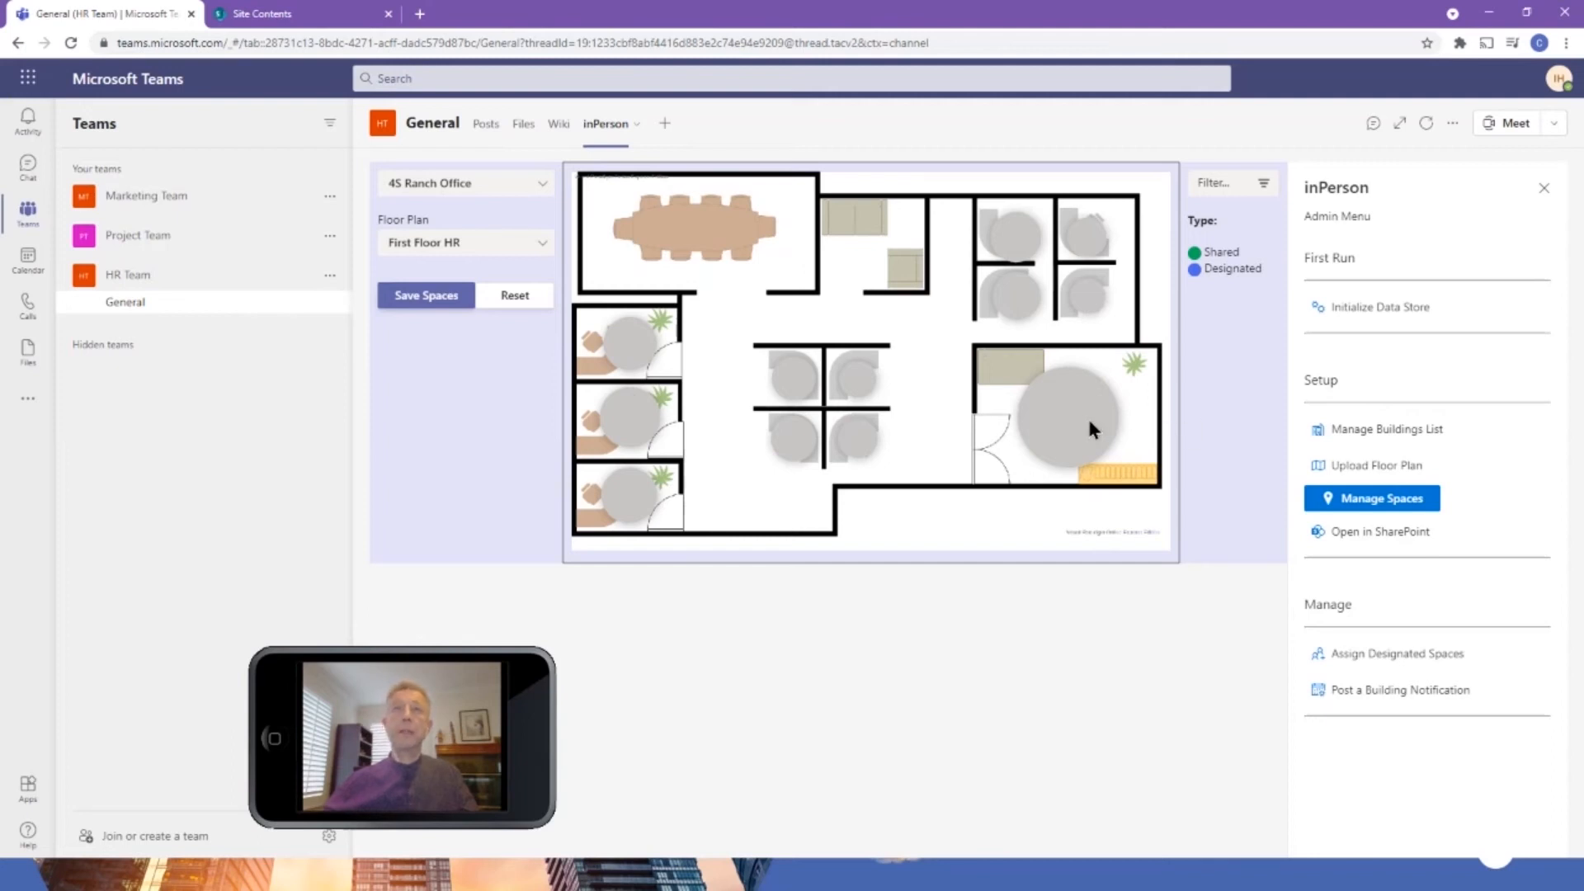
Set the type of space 101, the large office on the floor plan, to Designated.
left_click(1063, 409)
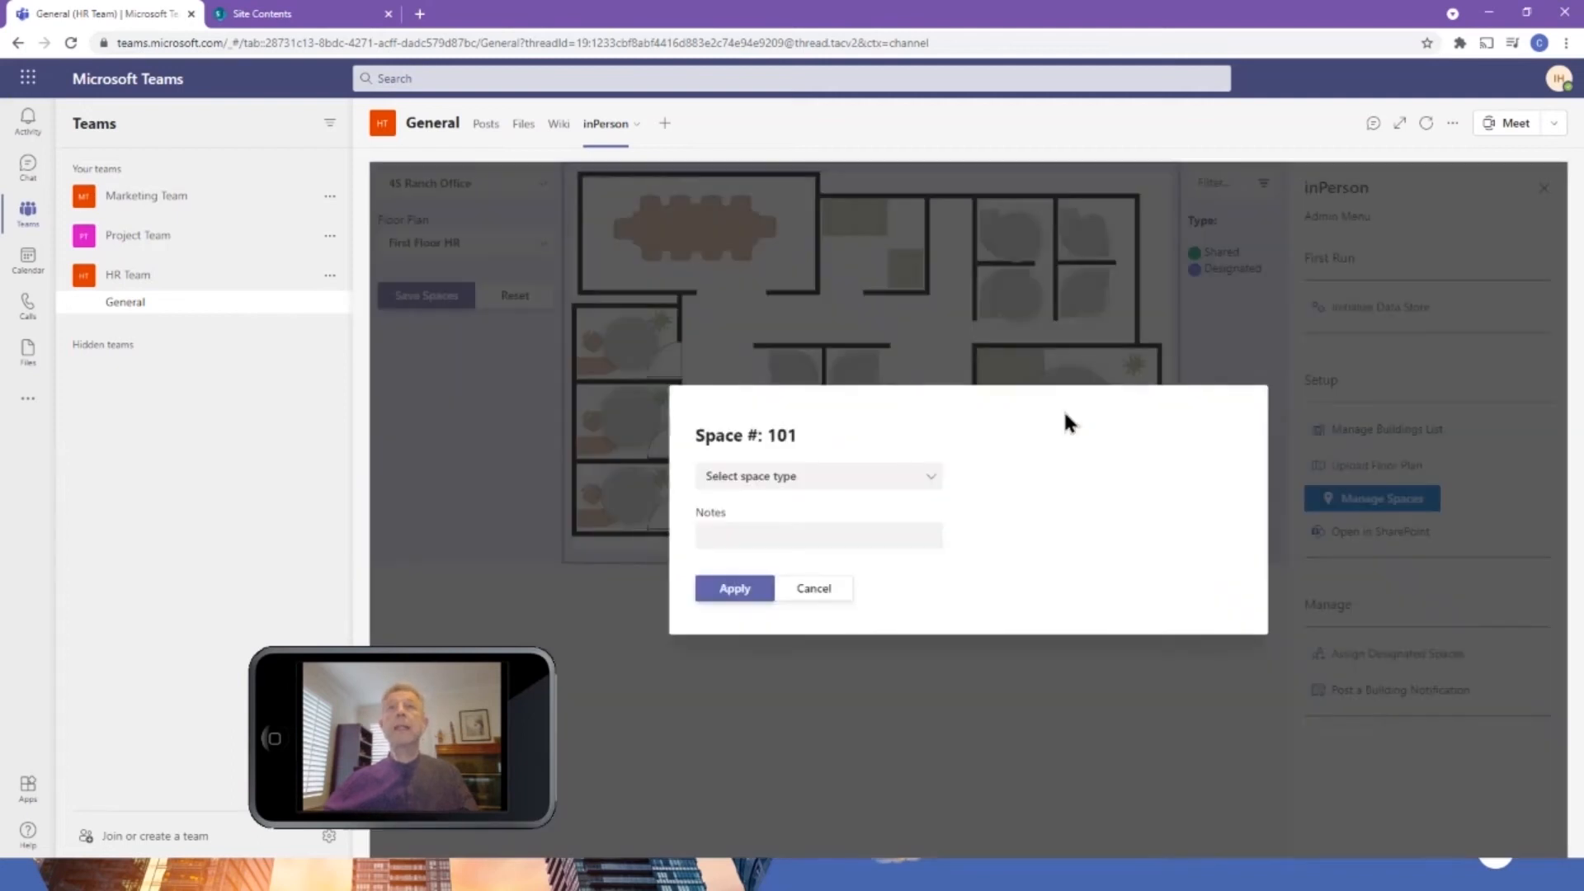
left_click(779, 479)
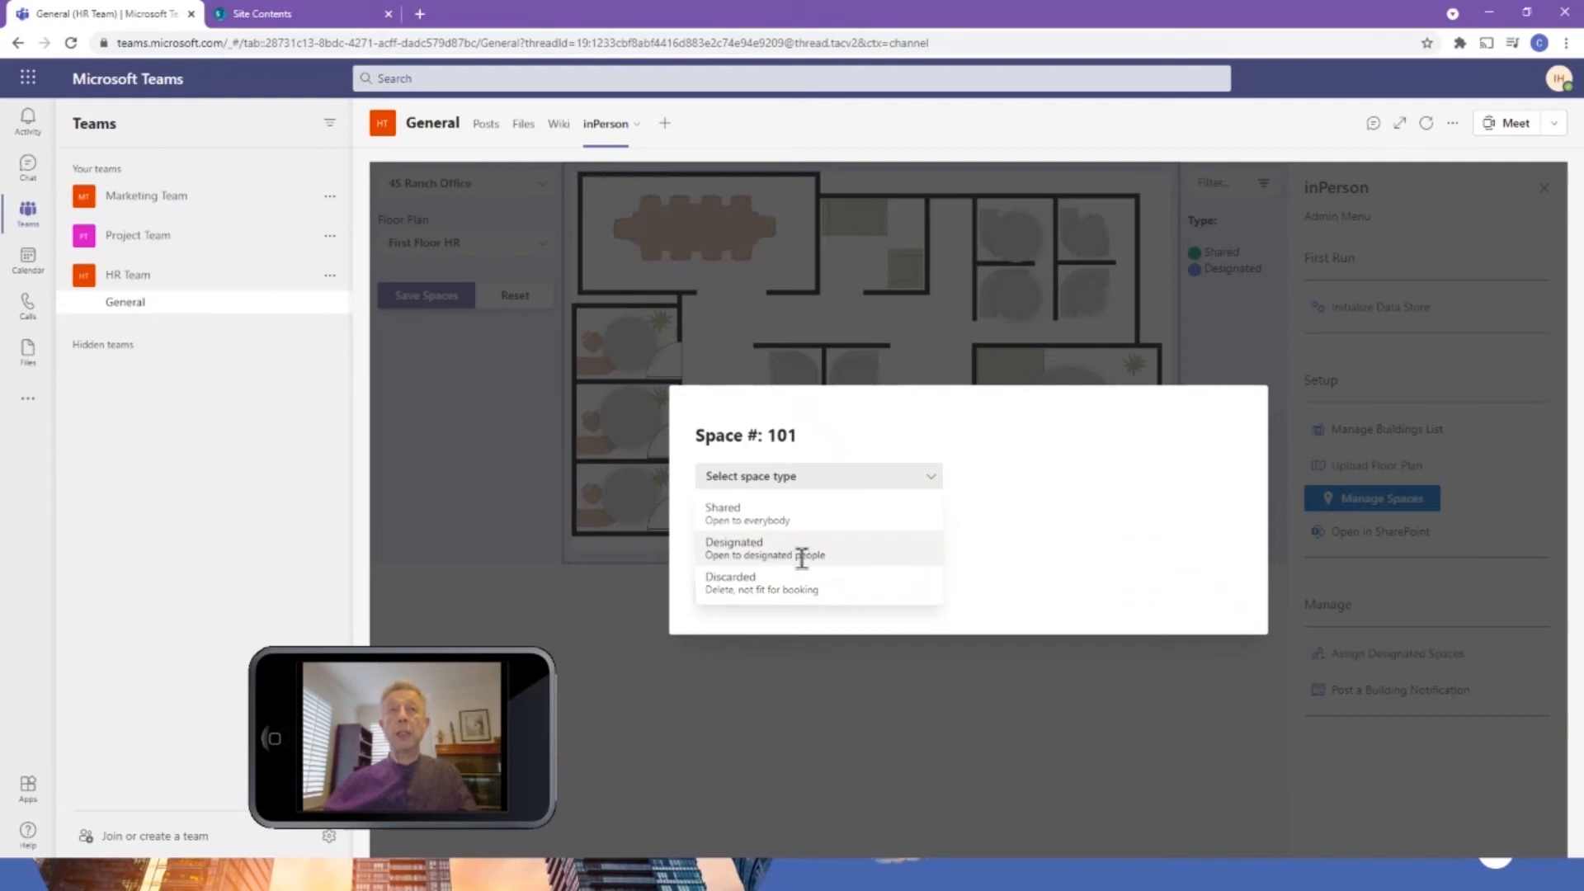
left_click(767, 551)
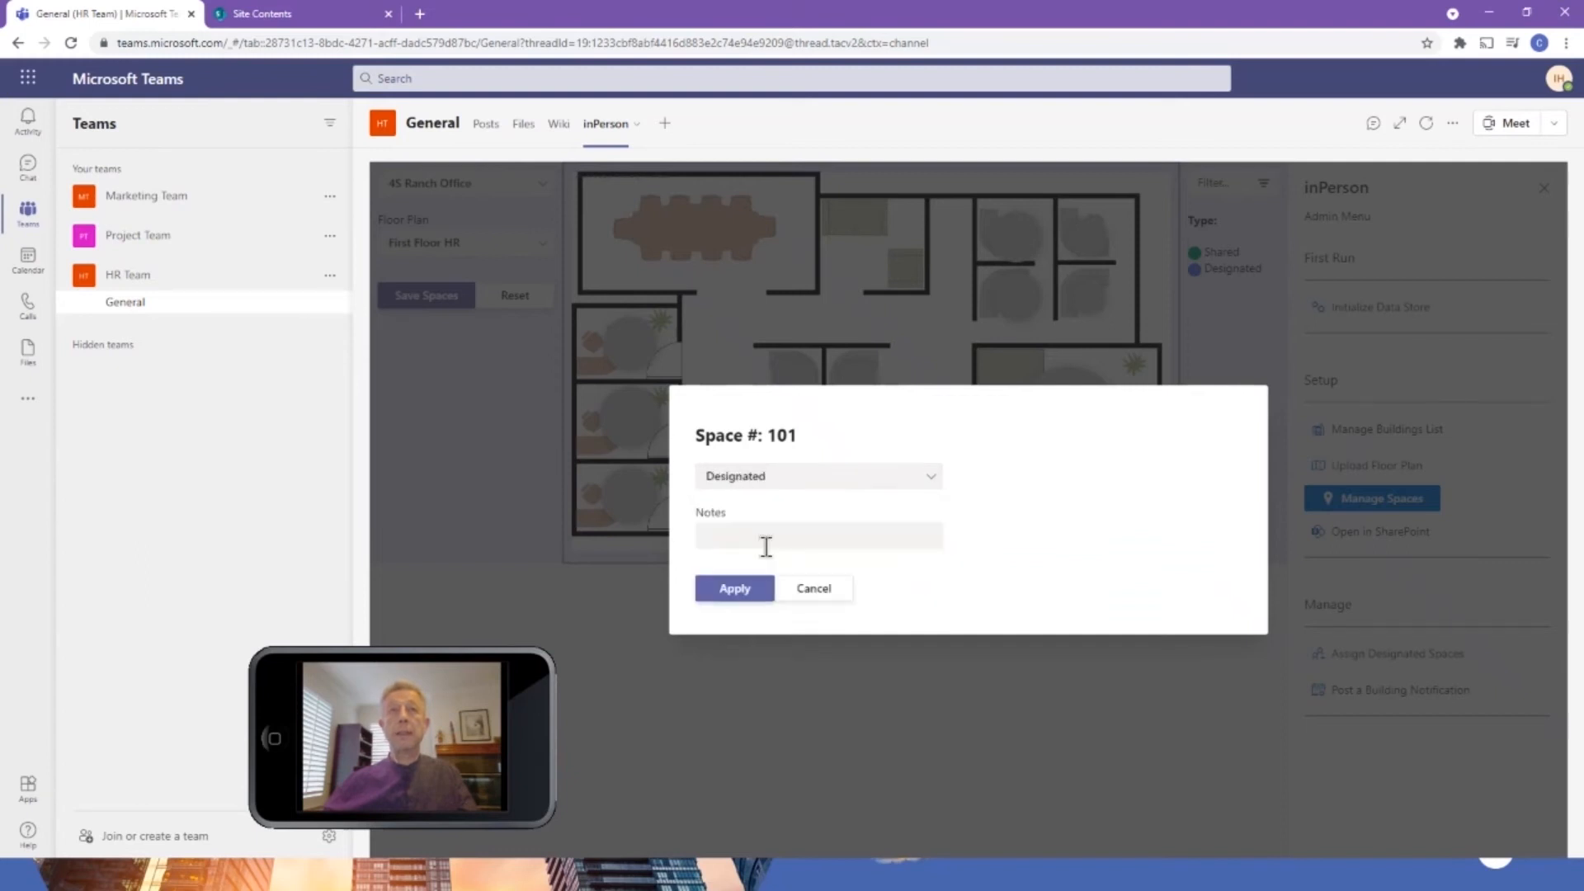
left_click(735, 589)
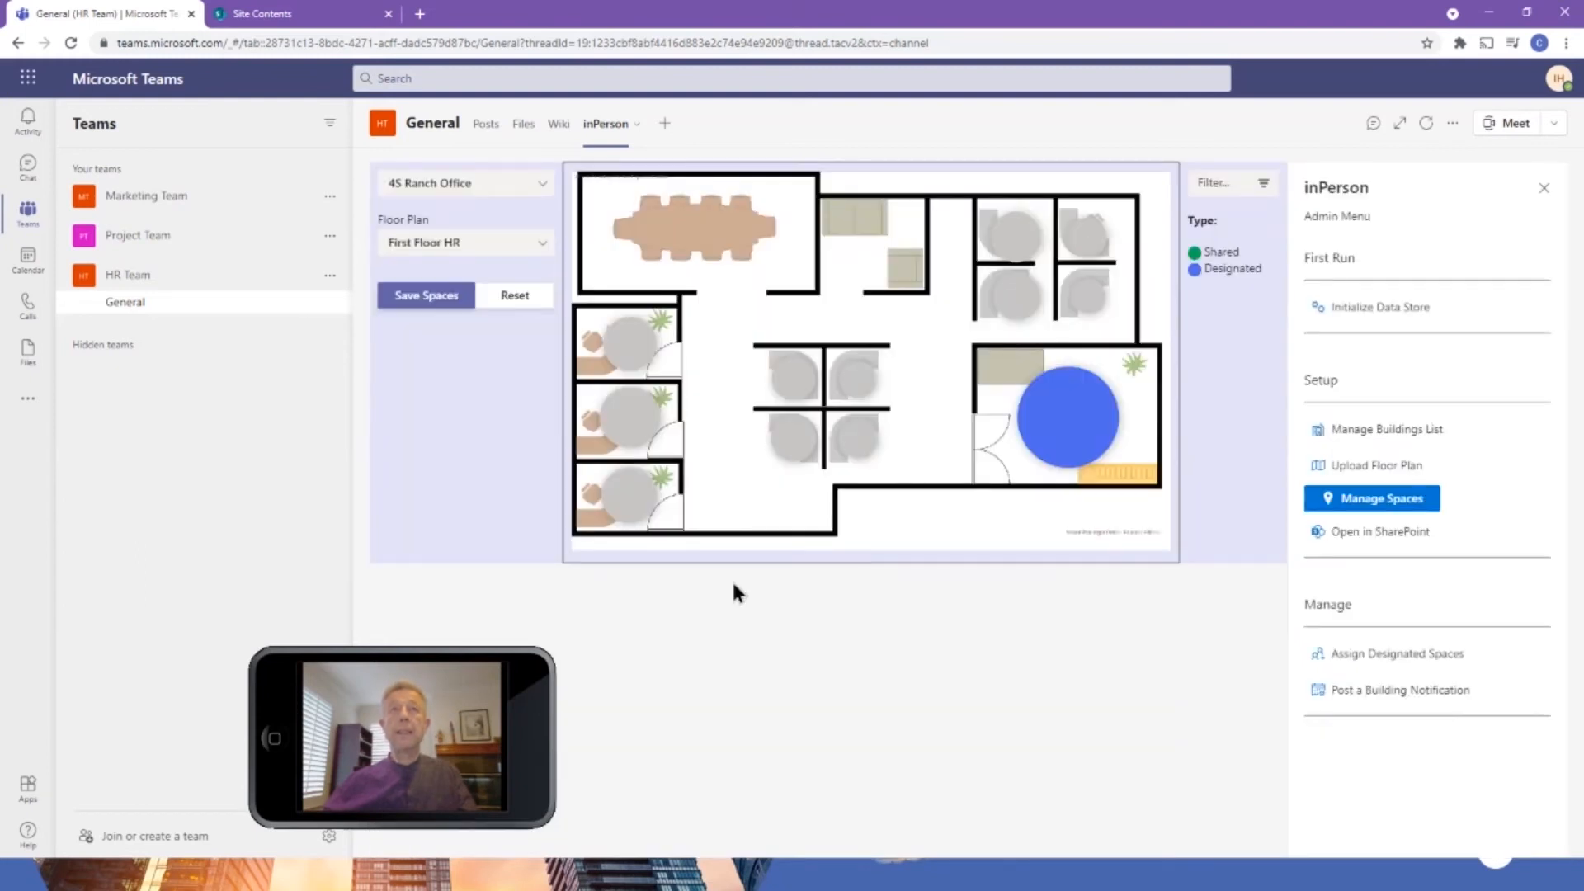
Set the type of space 102, the cubicle directly above the large office, to Shared.
left_click(1088, 302)
left_click(839, 487)
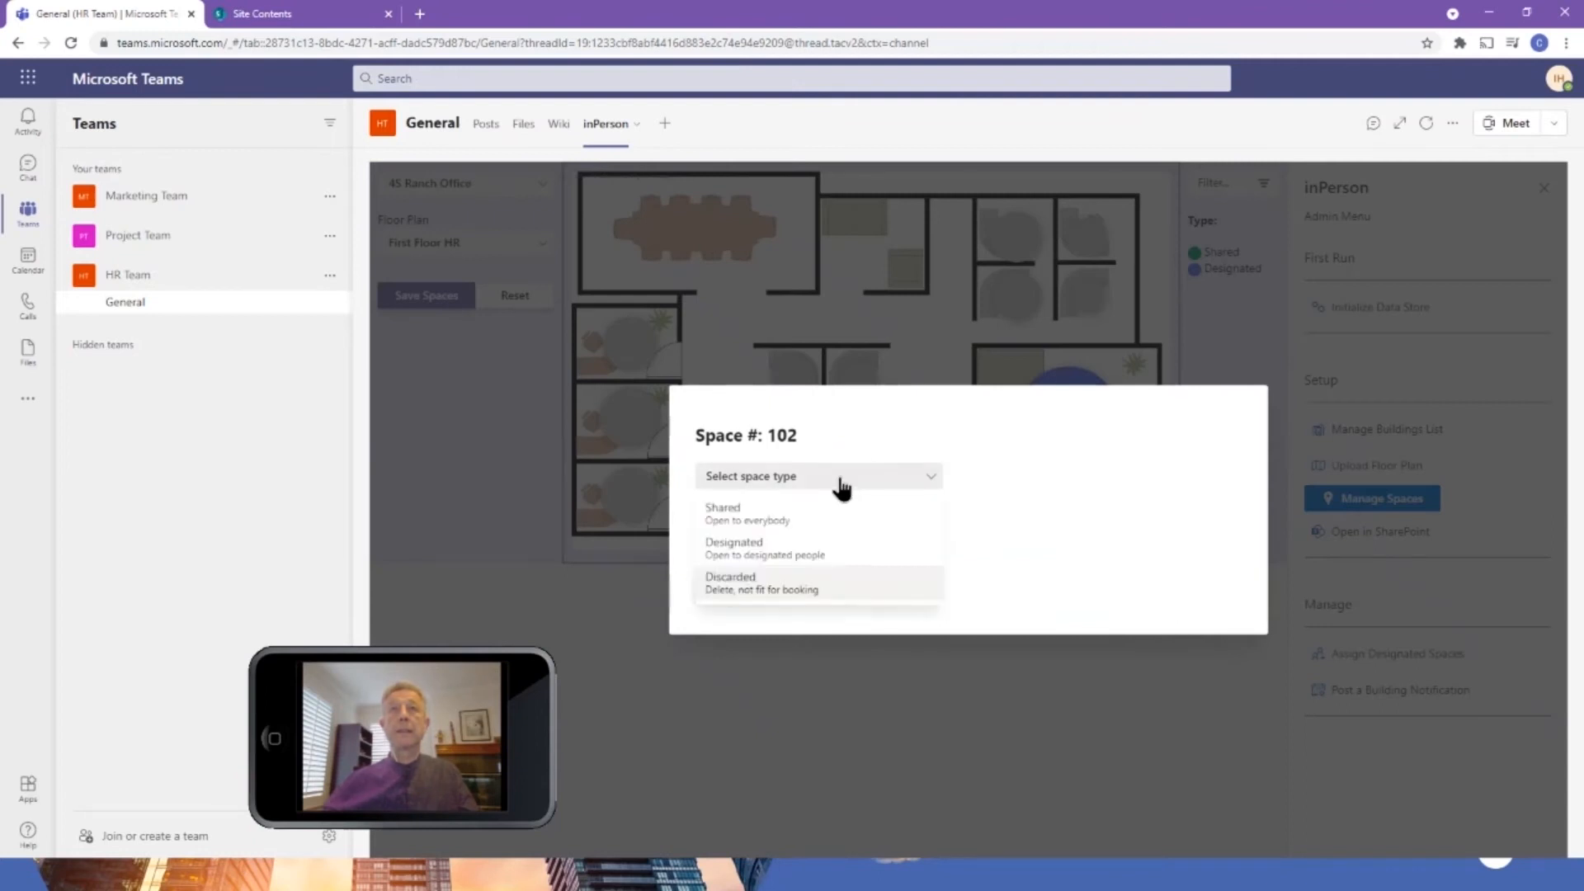
left_click(762, 517)
left_click(748, 591)
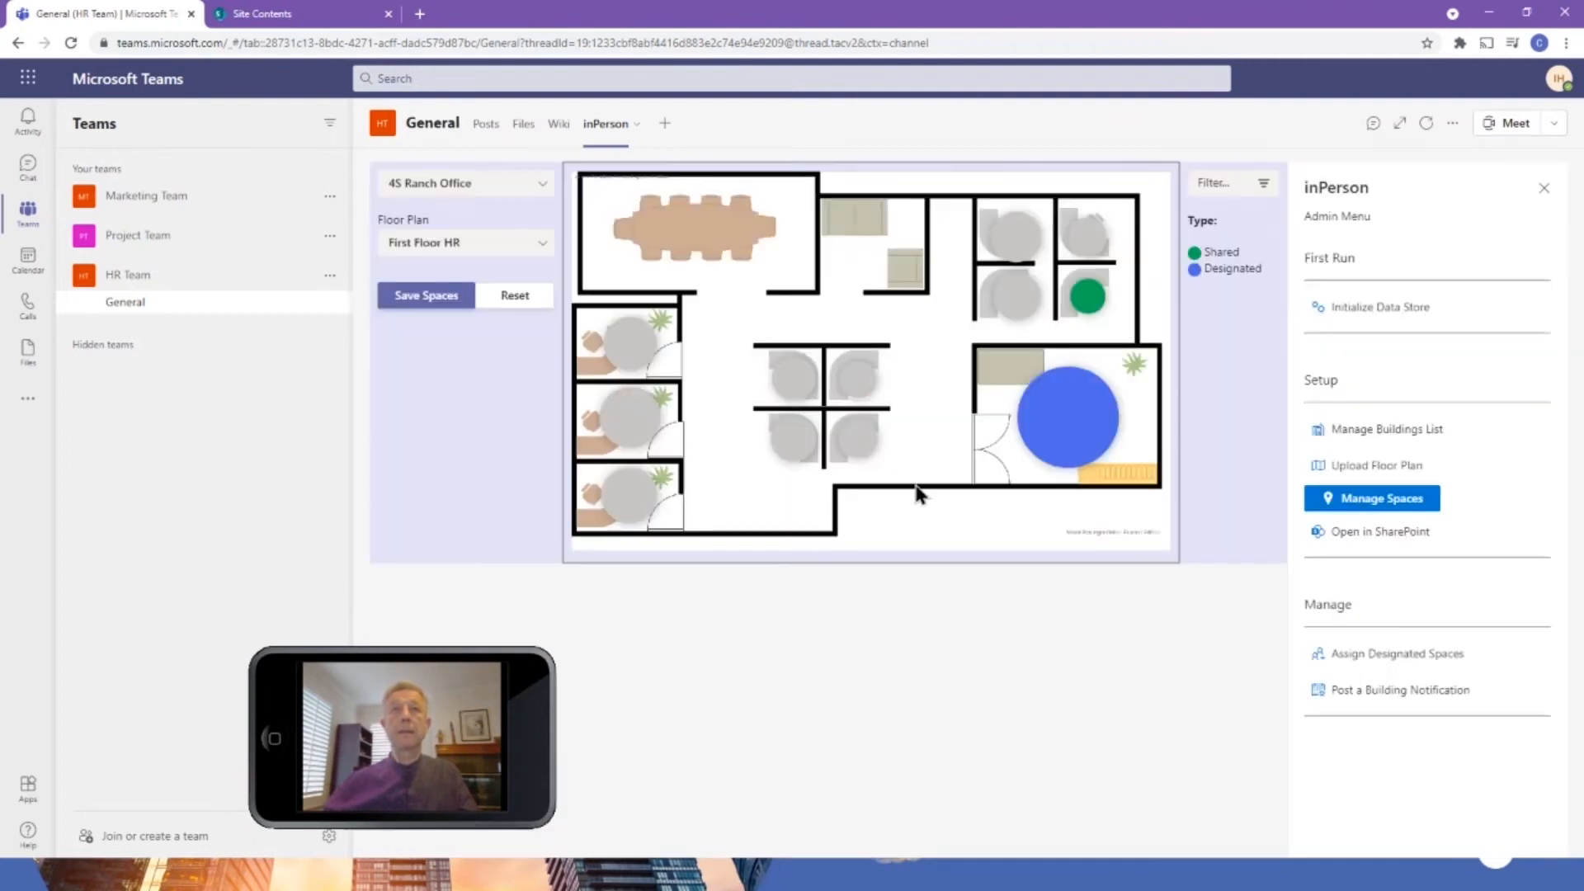
Set the type of space 105, the cubicle beside space 102, to Shared.
left_click(1020, 297)
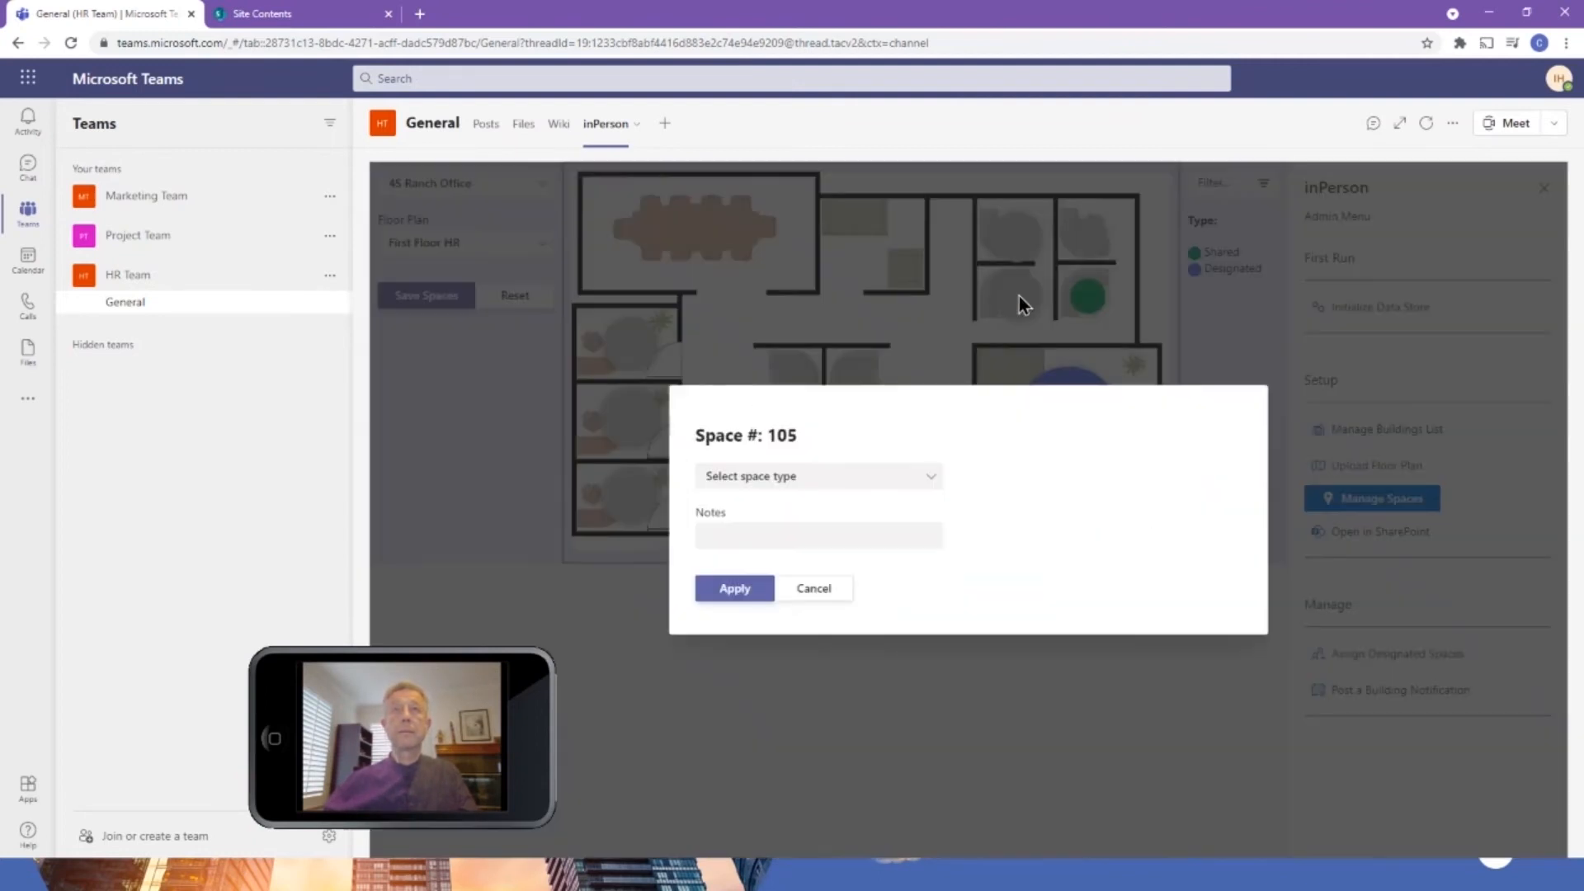
left_click(859, 478)
left_click(774, 517)
left_click(738, 589)
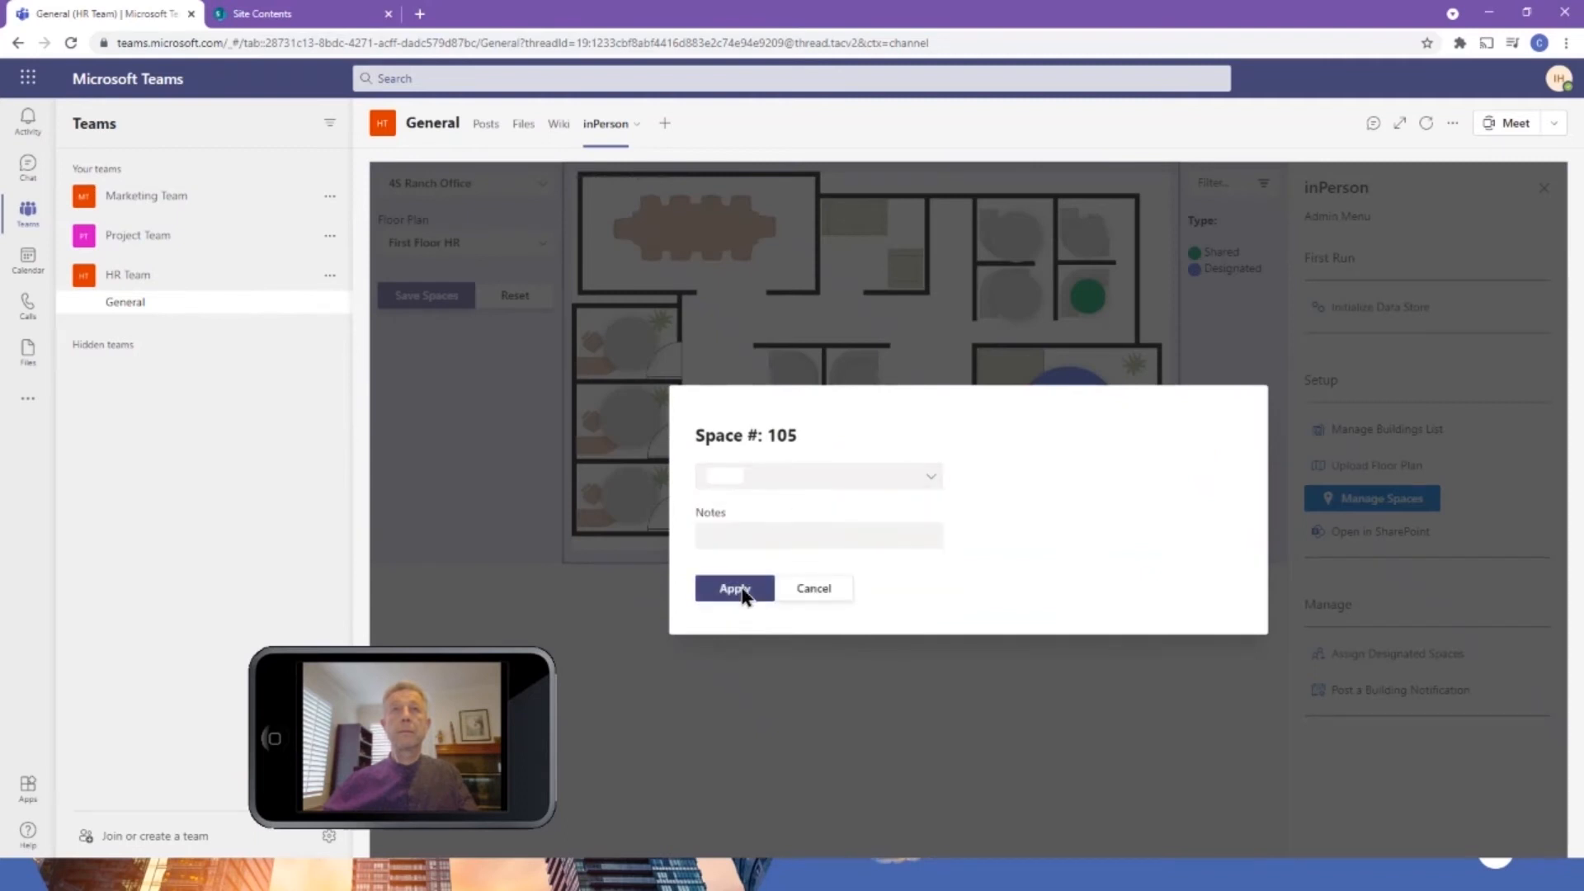
Set the type of space 106, a cubicle in the central desk cluster, to Shared.
left_click(858, 384)
left_click(792, 479)
left_click(767, 515)
left_click(737, 589)
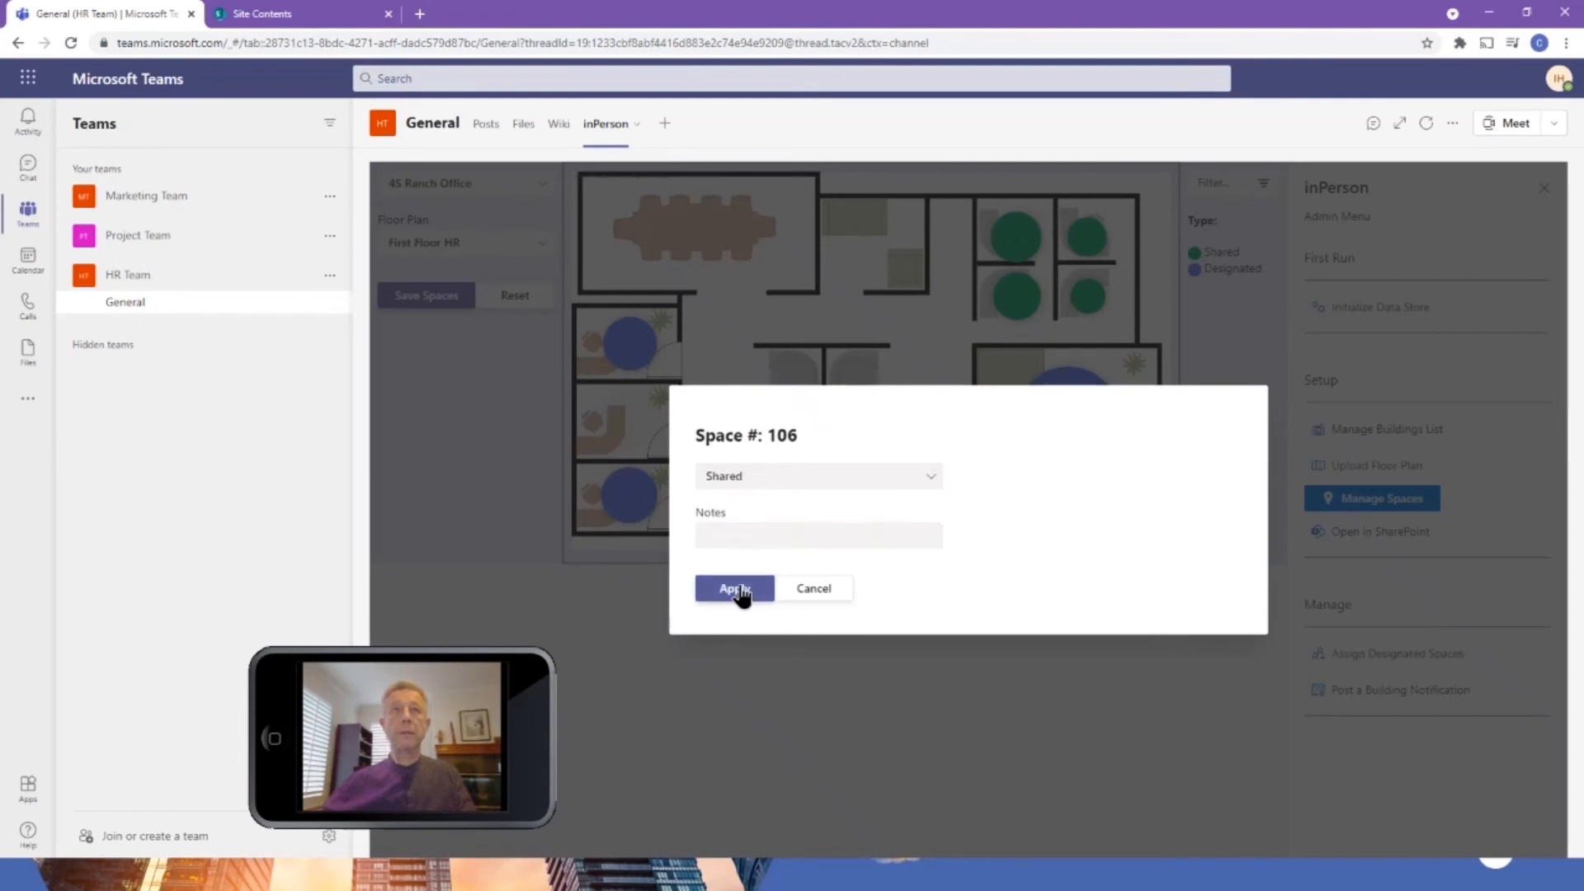
Set the type of space 108, the upper-left cubicle of the central desk cluster, to Shared.
left_click(790, 379)
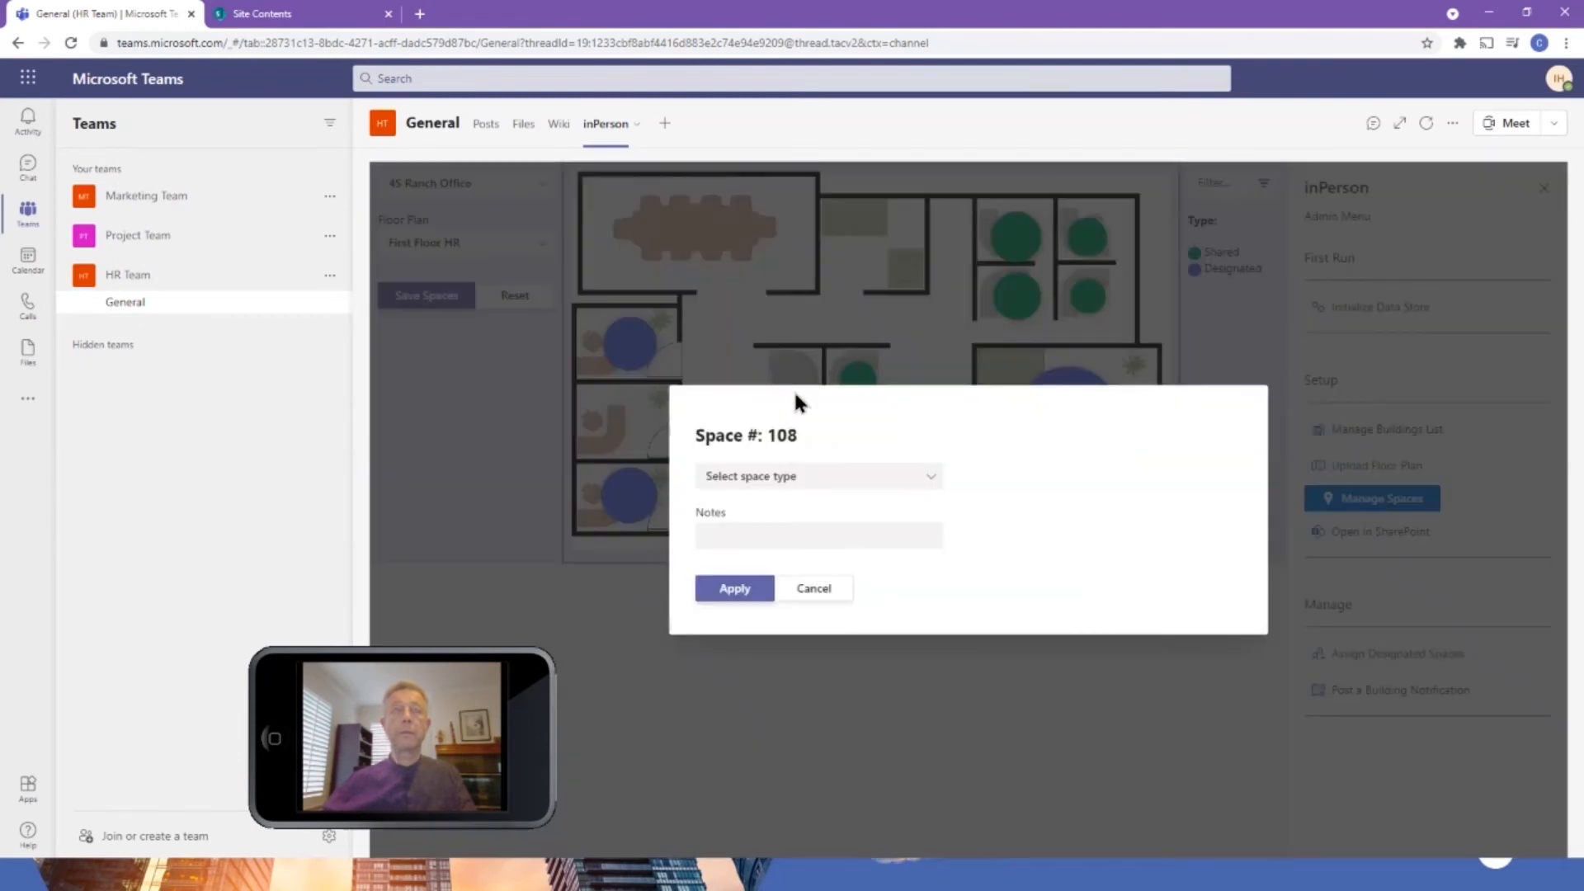
left_click(784, 479)
left_click(768, 515)
left_click(743, 588)
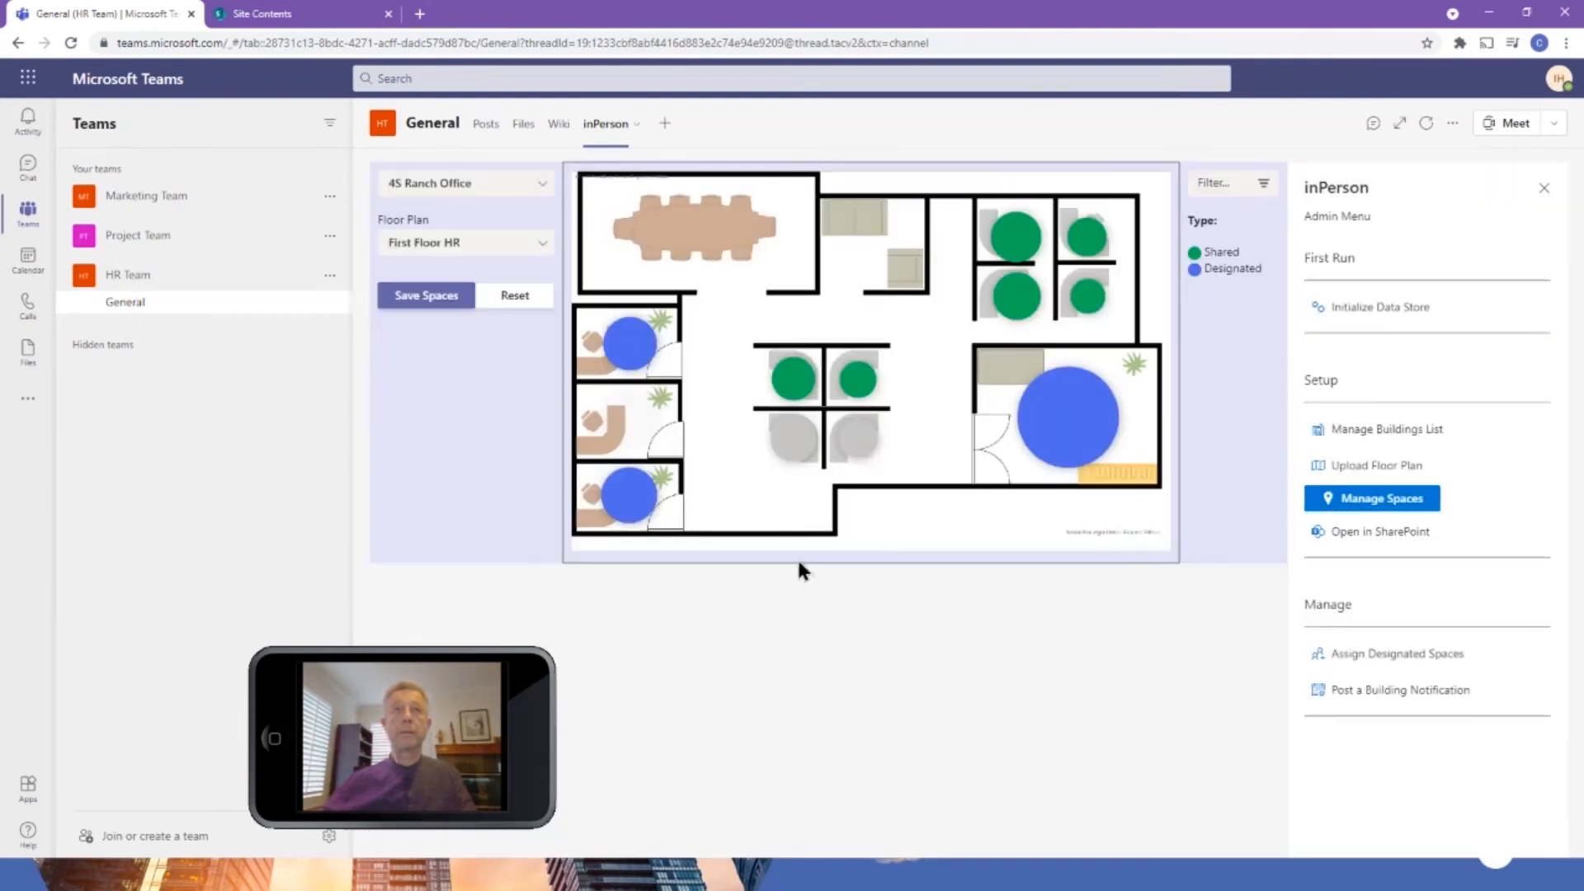
Set the type of the lower-right cubicle in the central desk cluster to Shared.
left_click(863, 436)
left_click(744, 478)
left_click(751, 503)
left_click(741, 590)
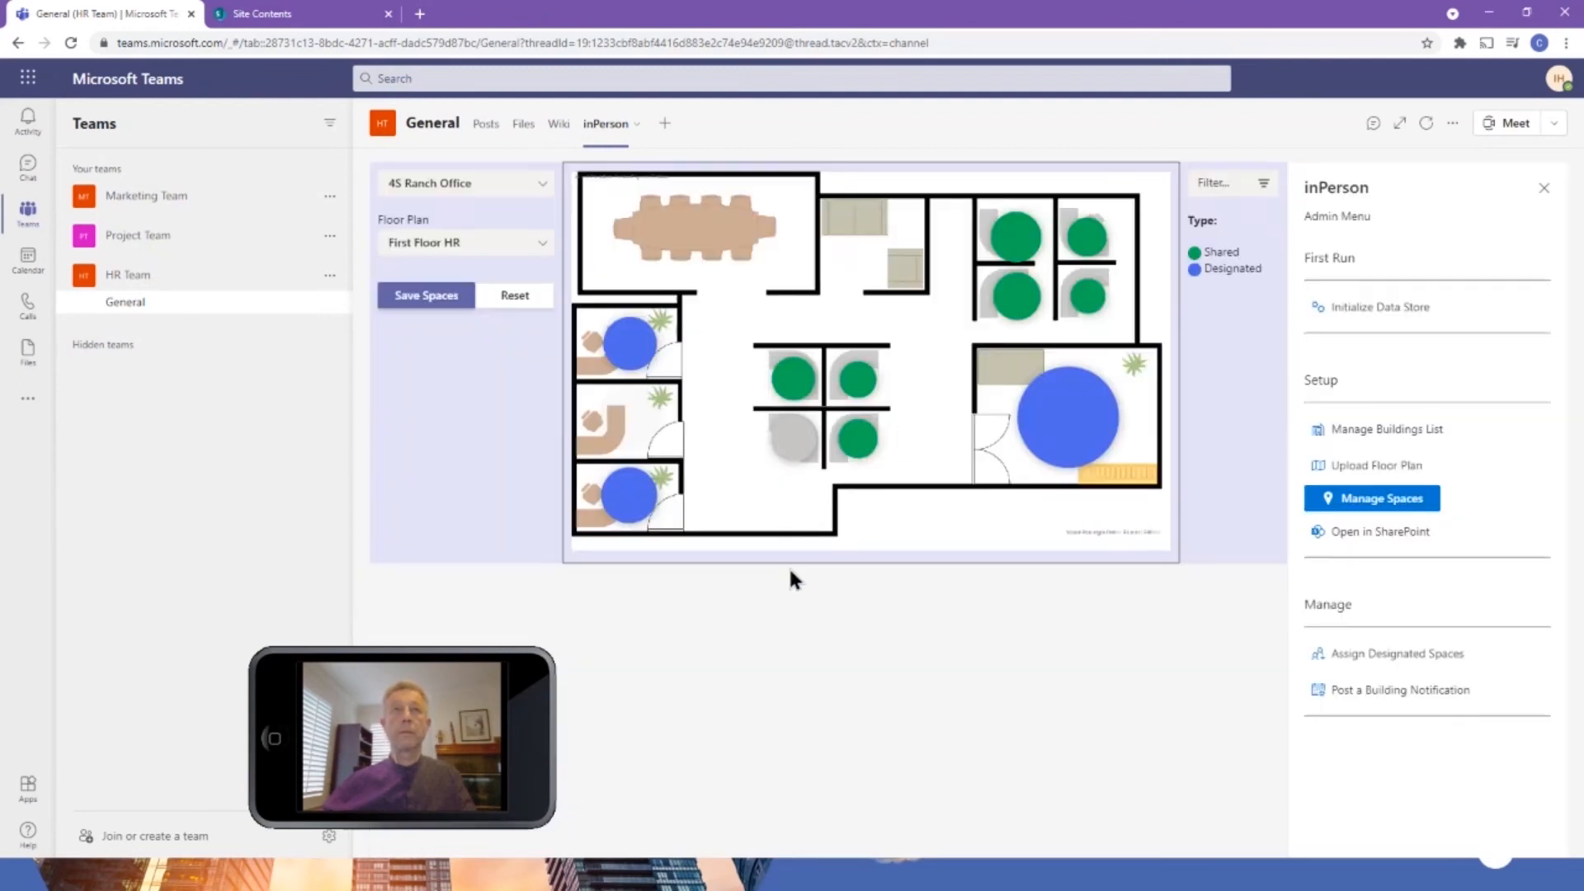
Set the type of space 109, the lower-left cubicle of the central desk cluster, to Shared and save all the spaces.
left_click(783, 433)
left_click(766, 482)
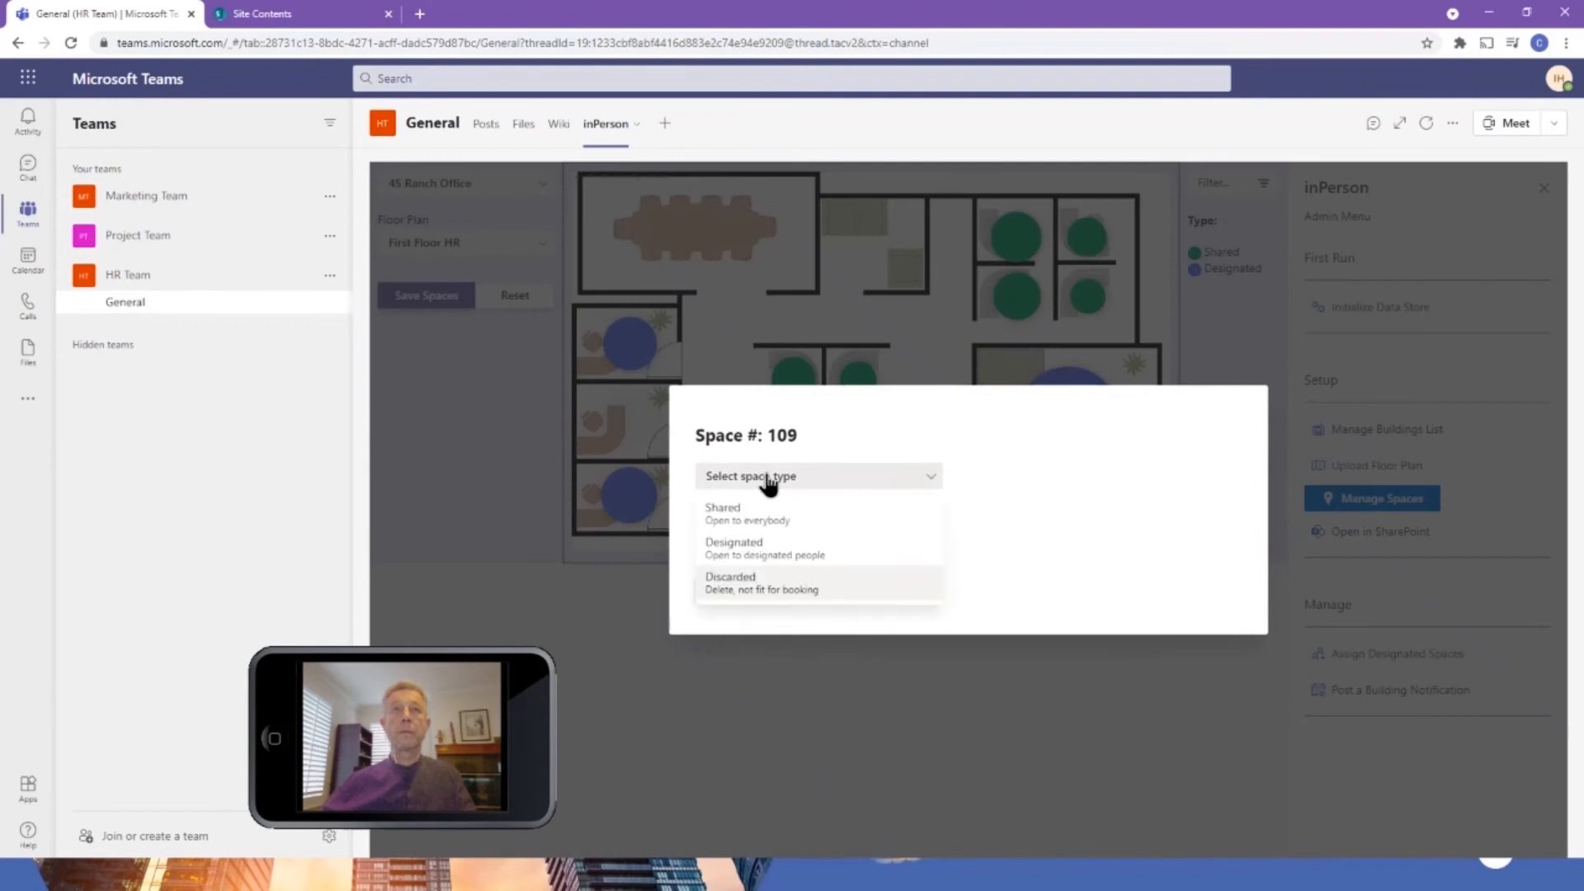
left_click(746, 515)
left_click(737, 597)
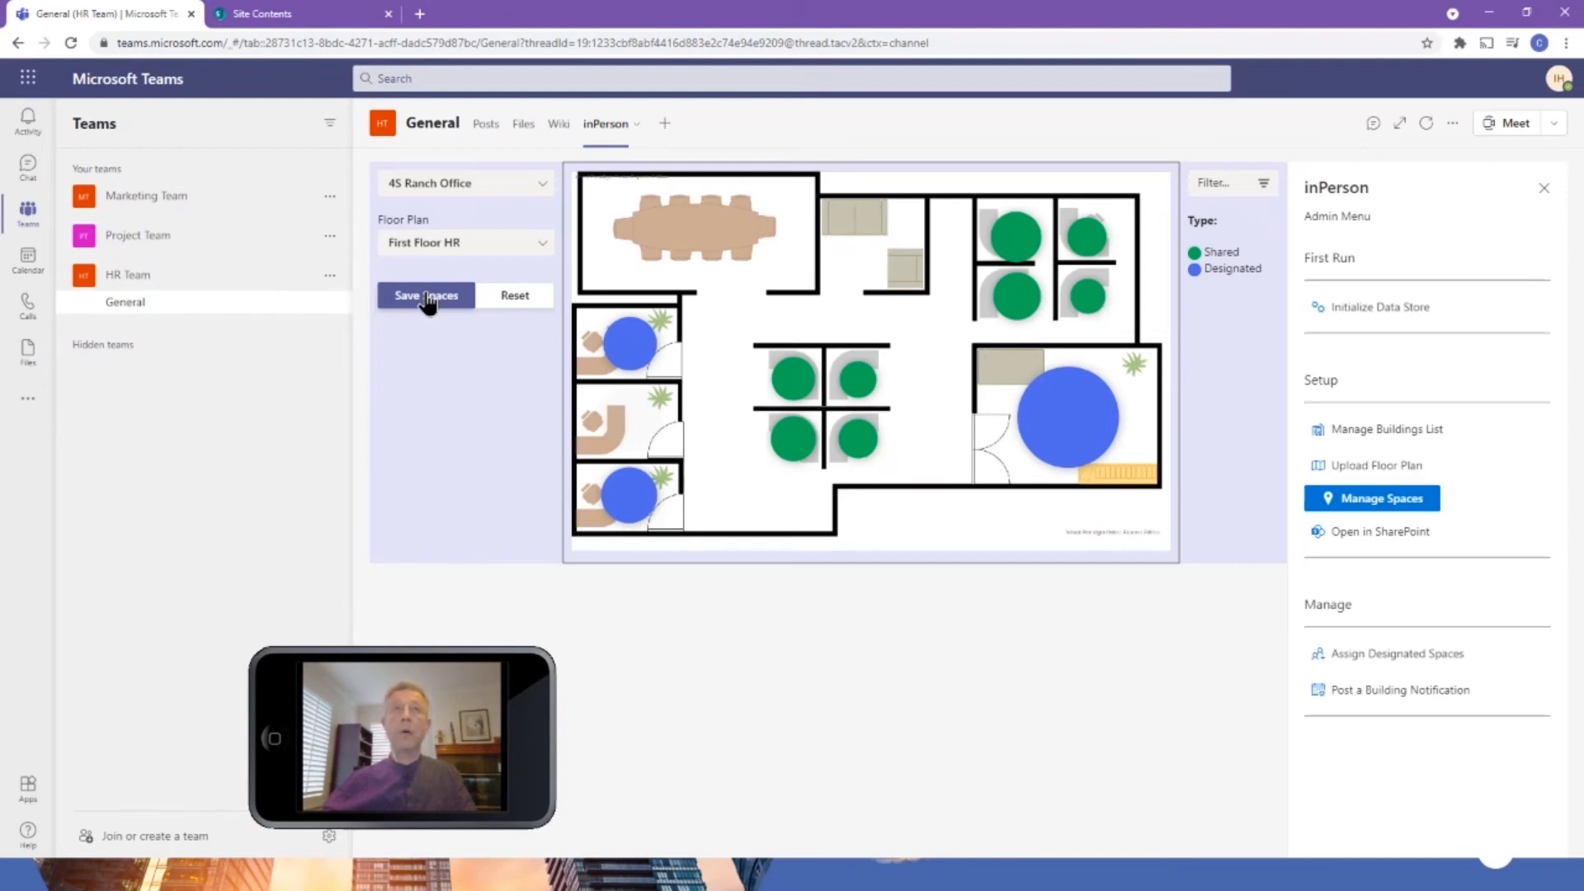
left_click(428, 297)
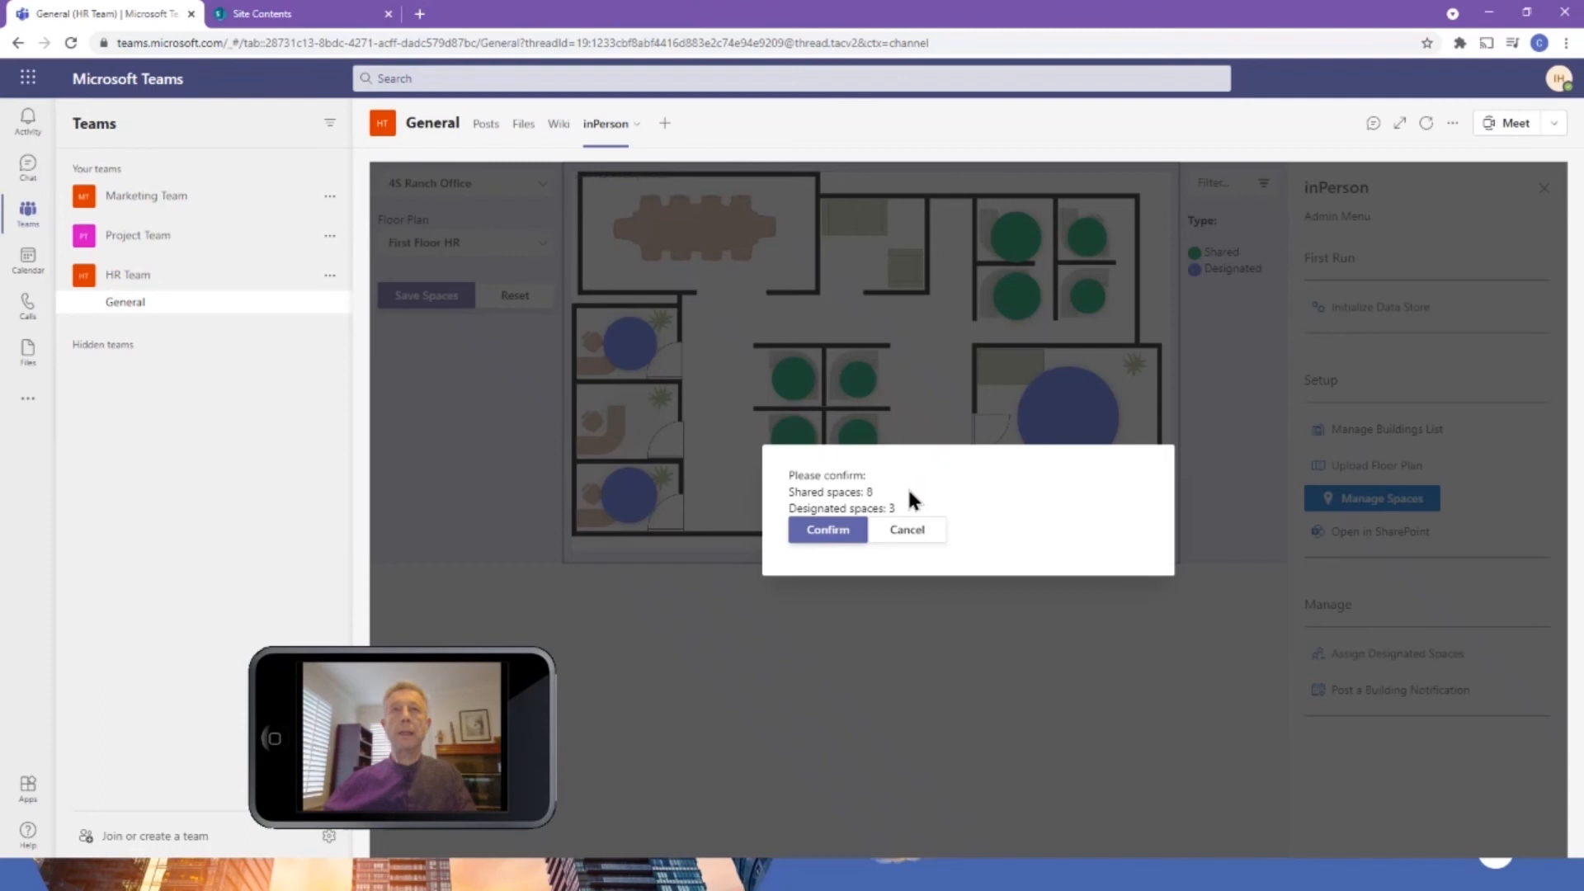
left_click(829, 531)
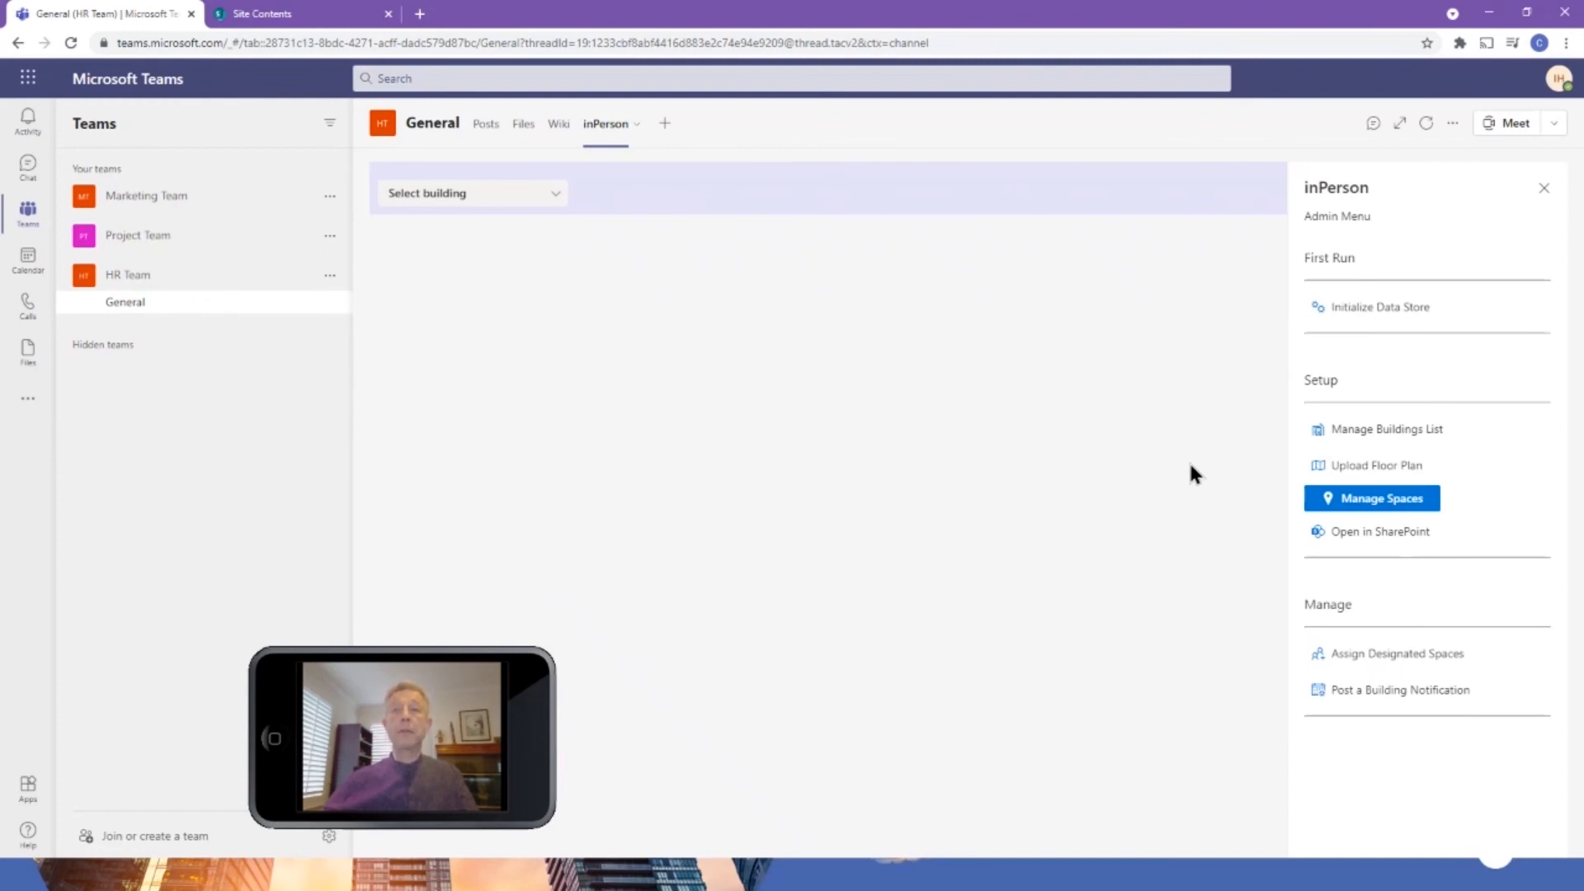
Begin assigning designated spaces and choose the marketing assistant as the employee who receives one.
left_click(1393, 656)
left_click(481, 178)
type("alex")
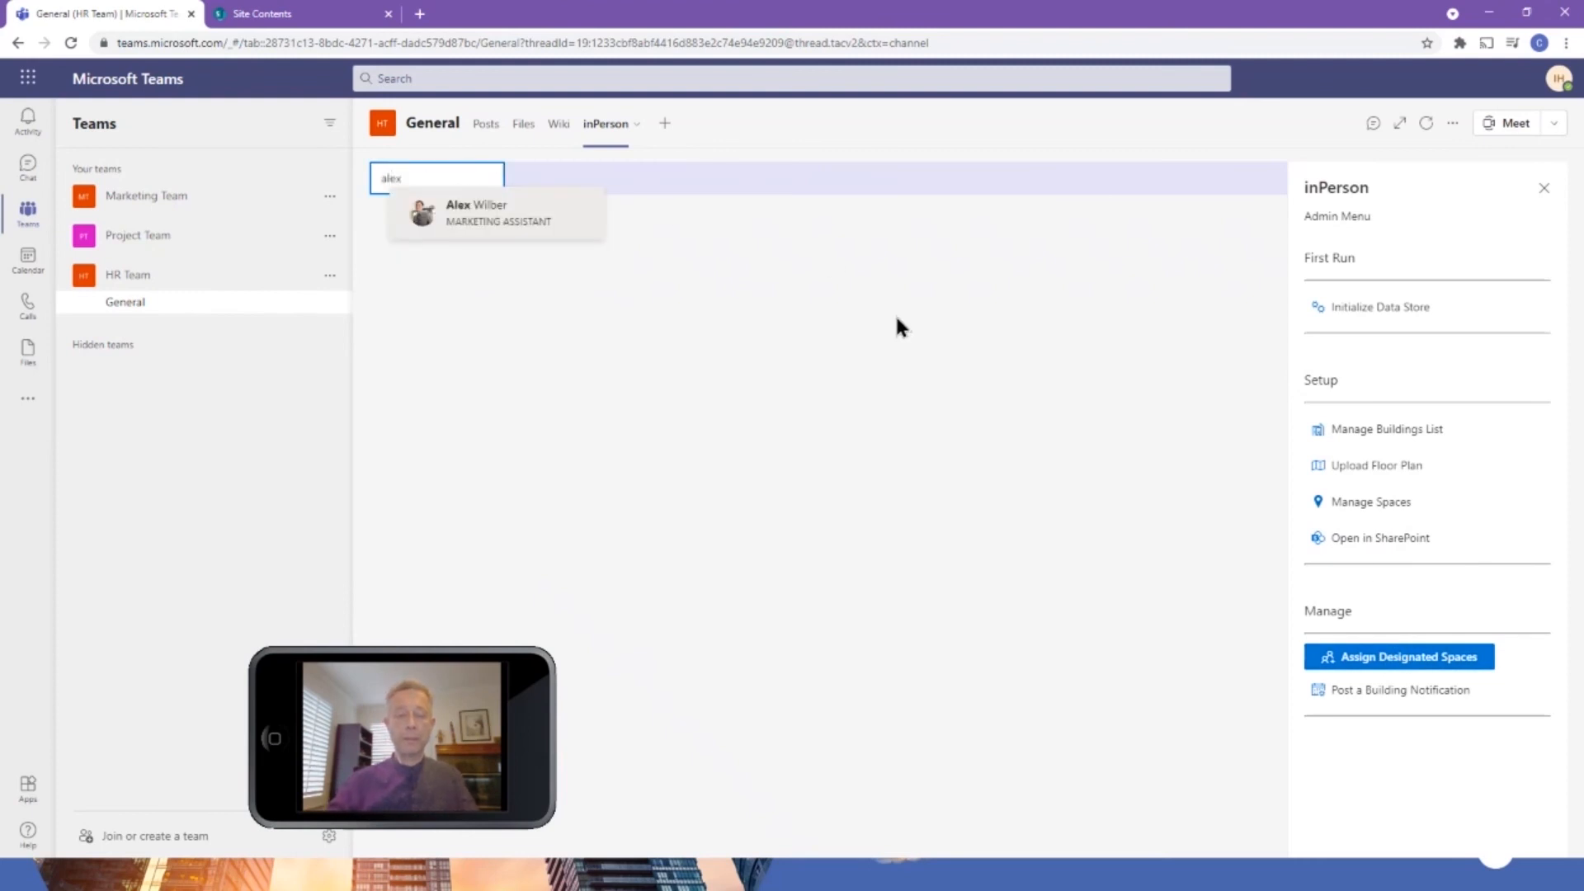
left_click(492, 211)
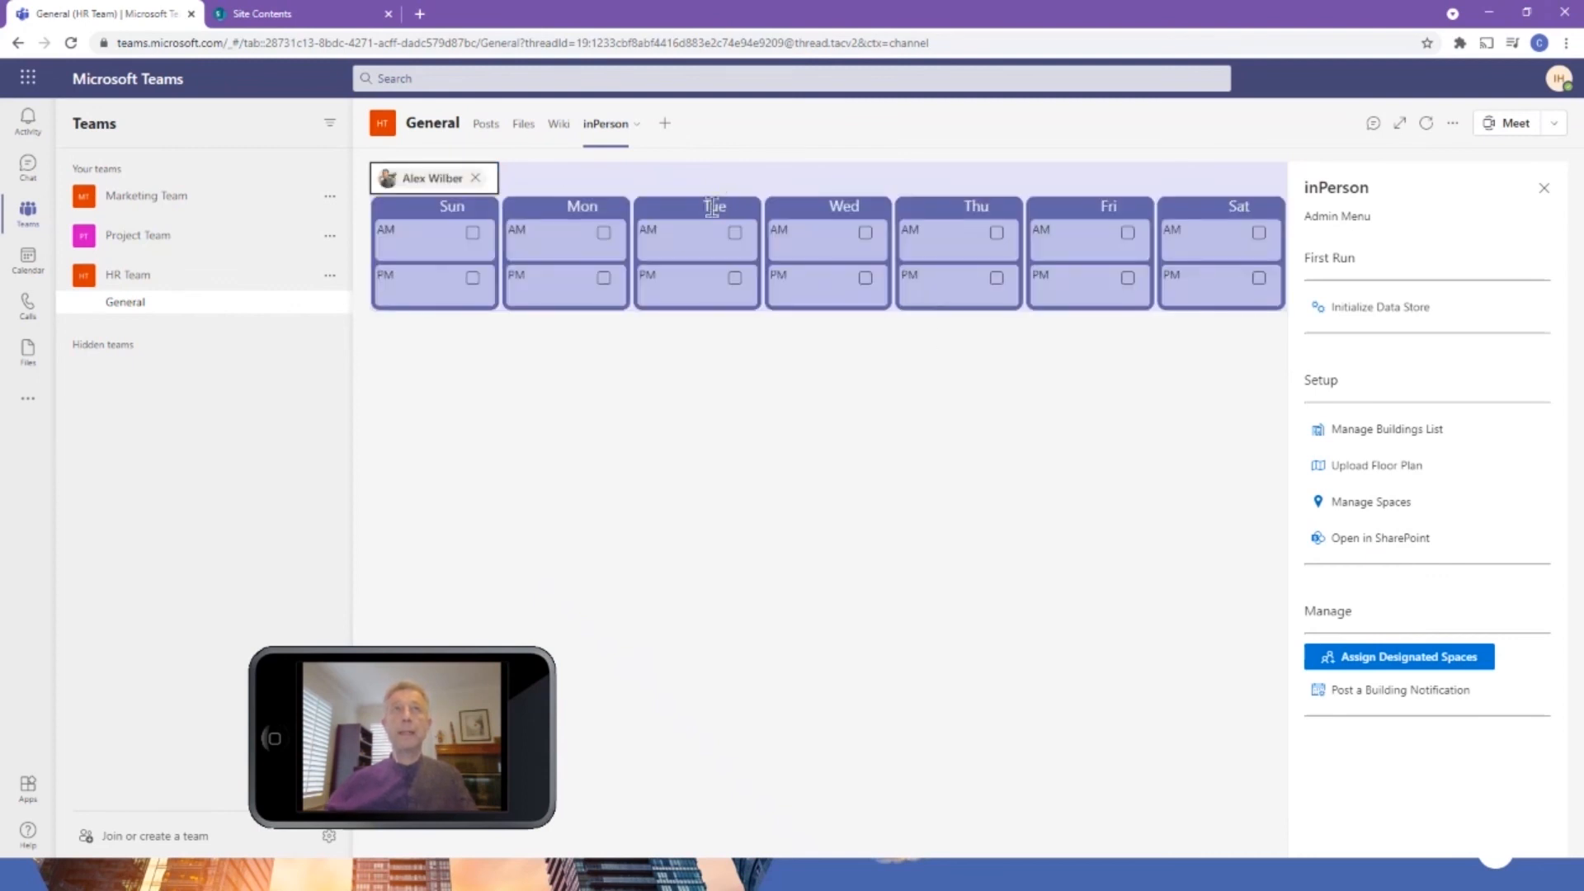
Select the AM and PM slots on Monday and Wednesday for the employee's designated space.
left_click(604, 234)
left_click(604, 279)
left_click(866, 233)
left_click(866, 279)
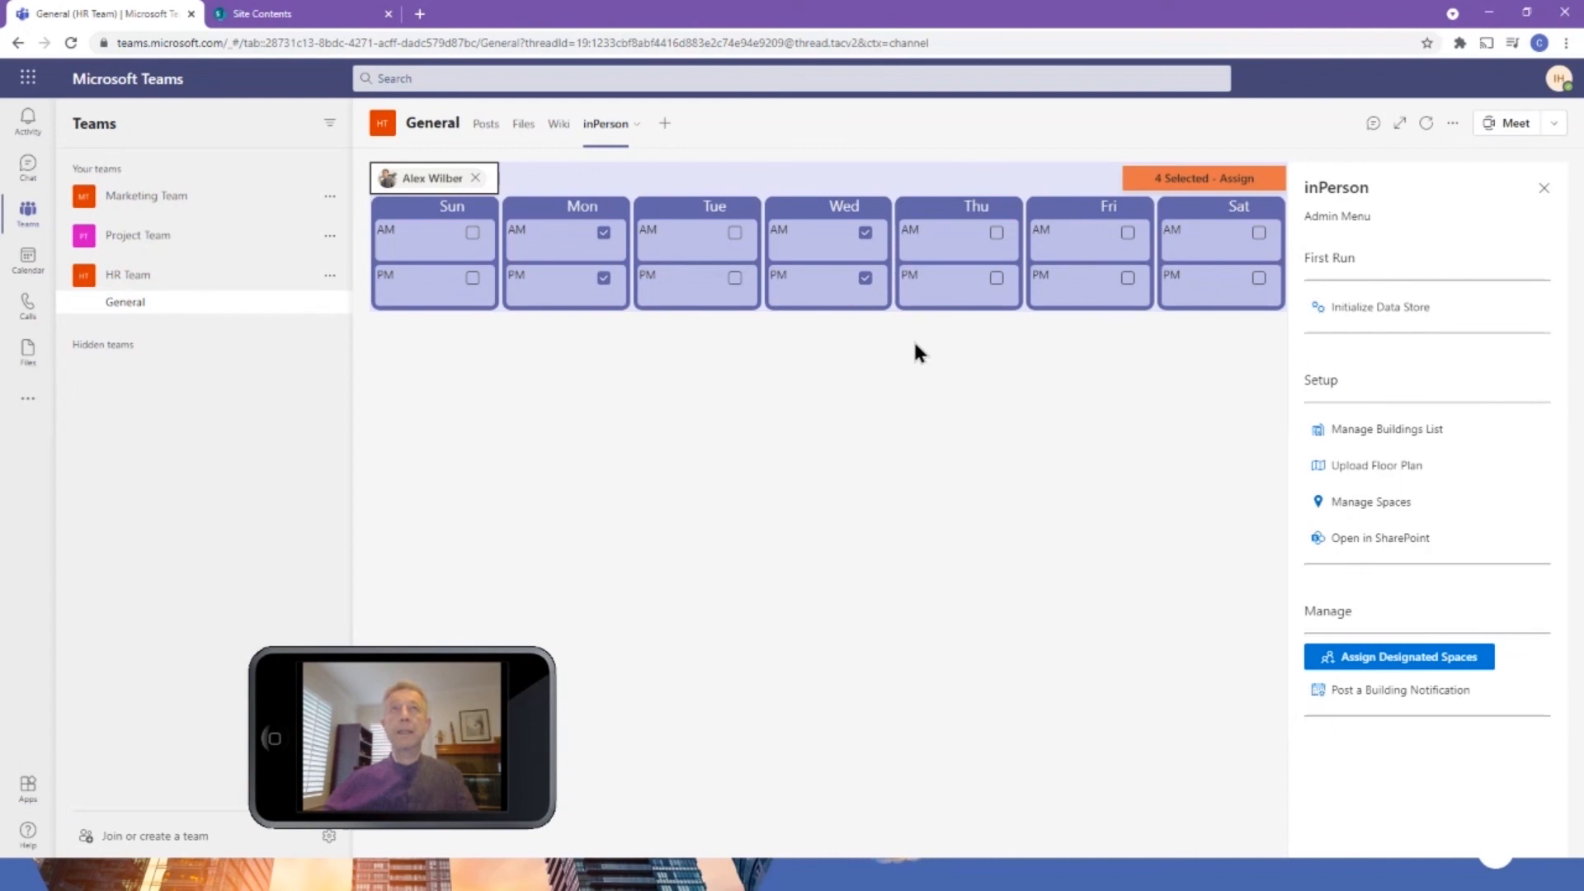
Start the assignment for the selected slots with the building 4S Ranch Office and the floor plan First Floor HR.
left_click(1188, 181)
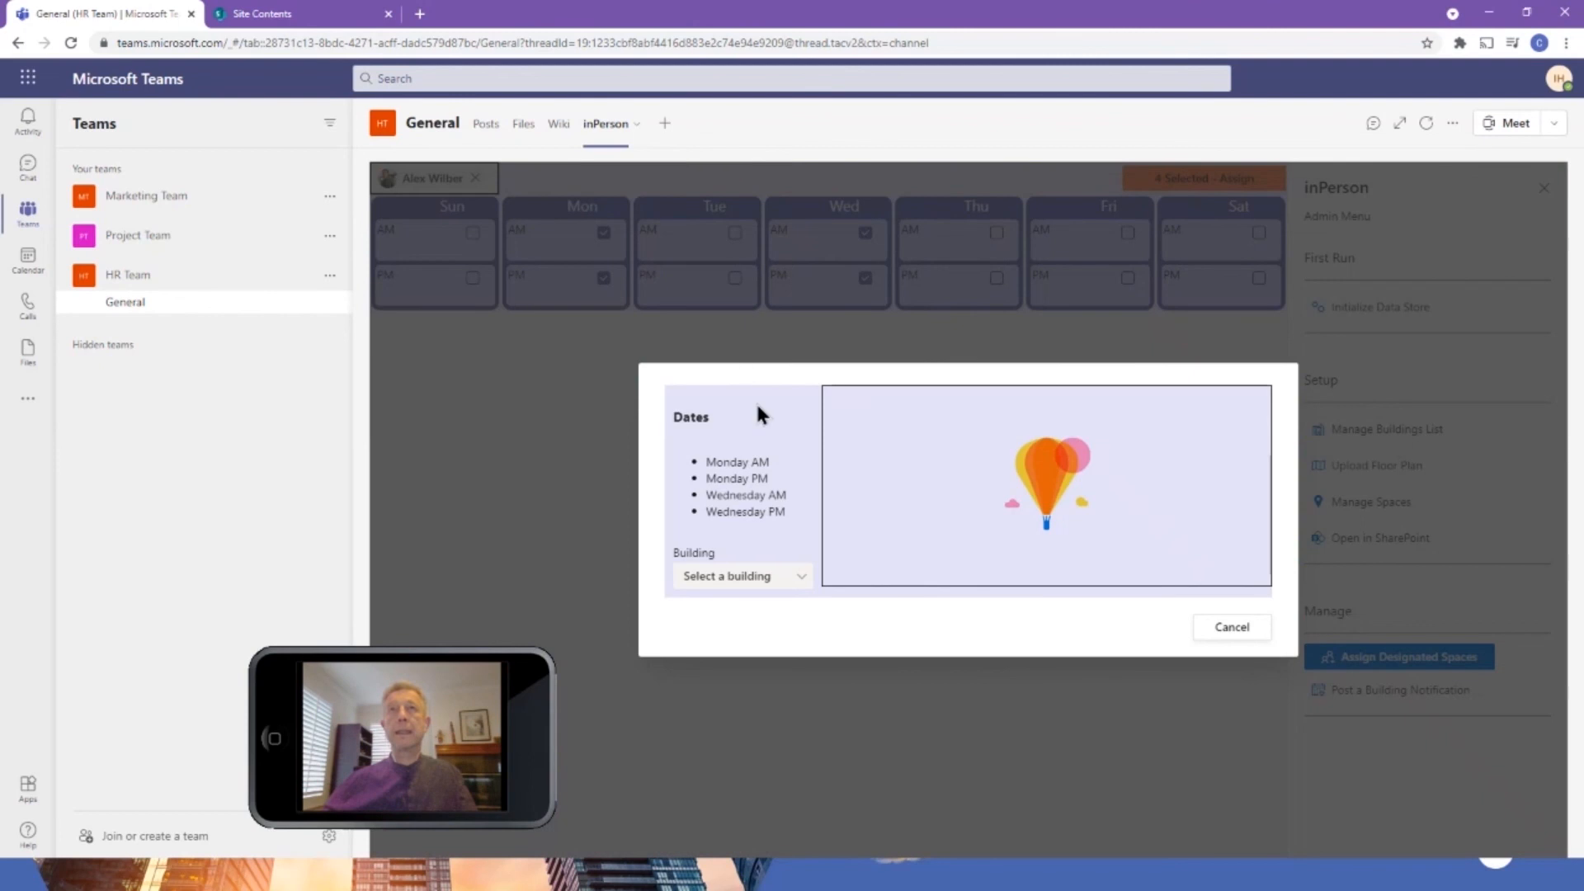
left_click(742, 583)
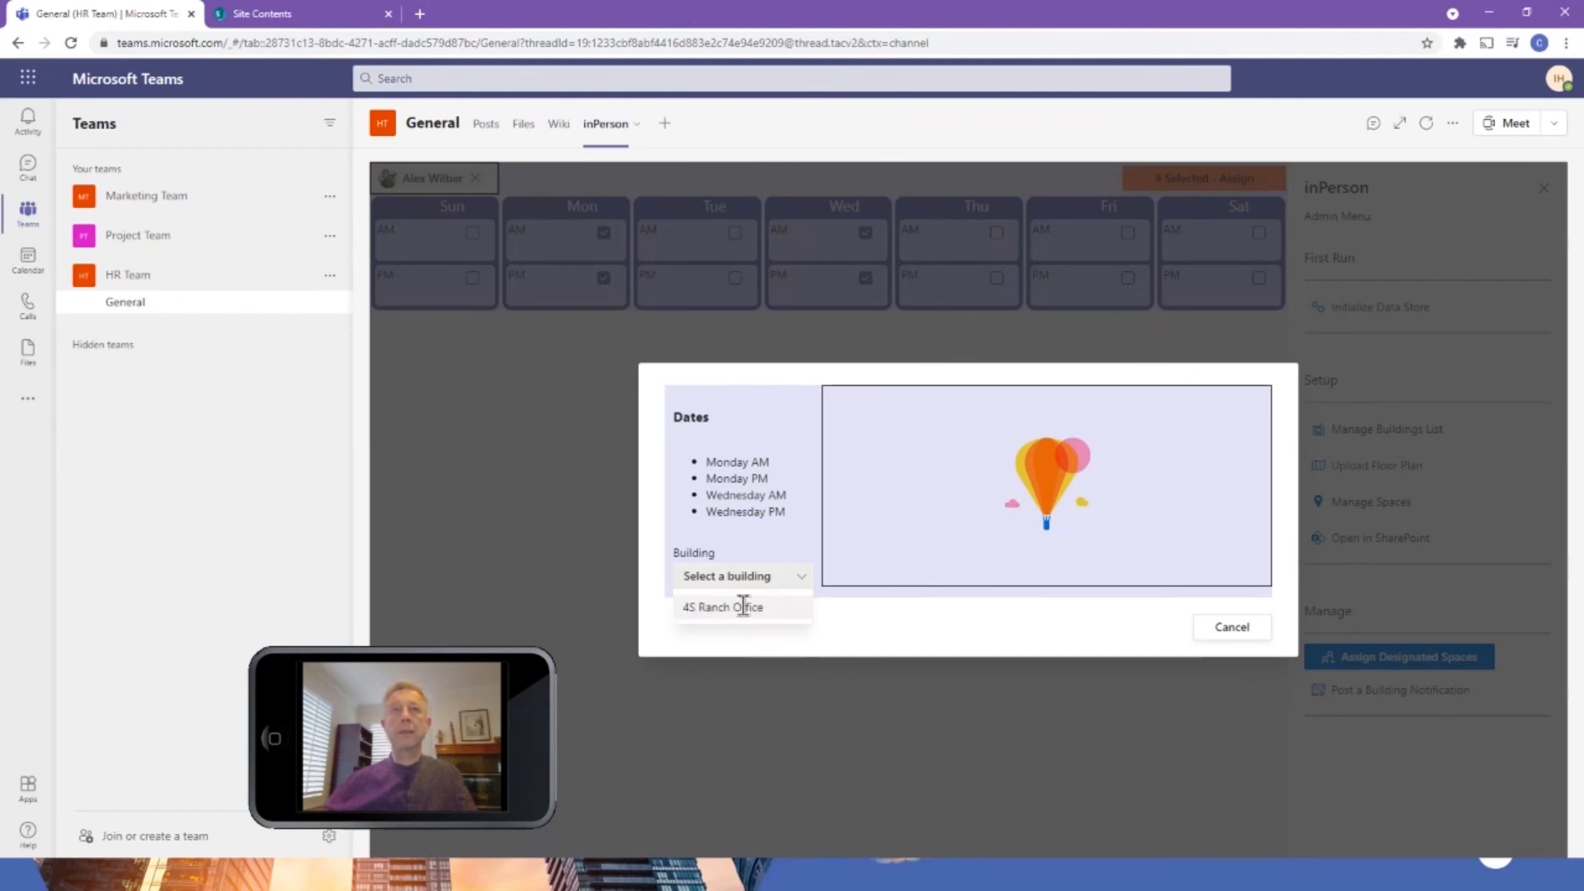
left_click(743, 615)
left_click(745, 610)
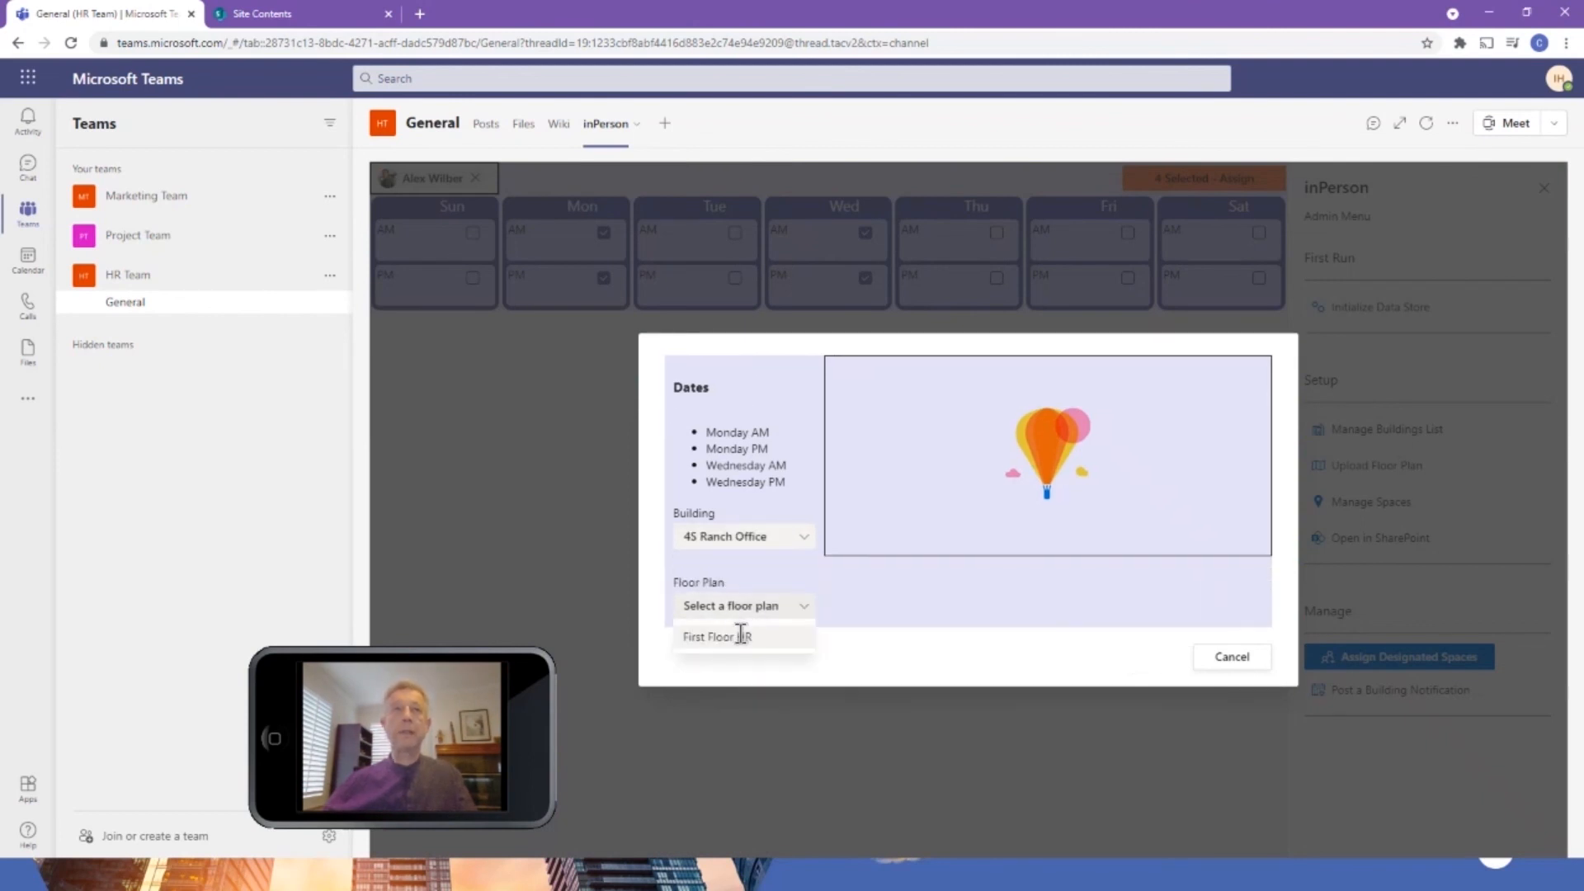
left_click(740, 636)
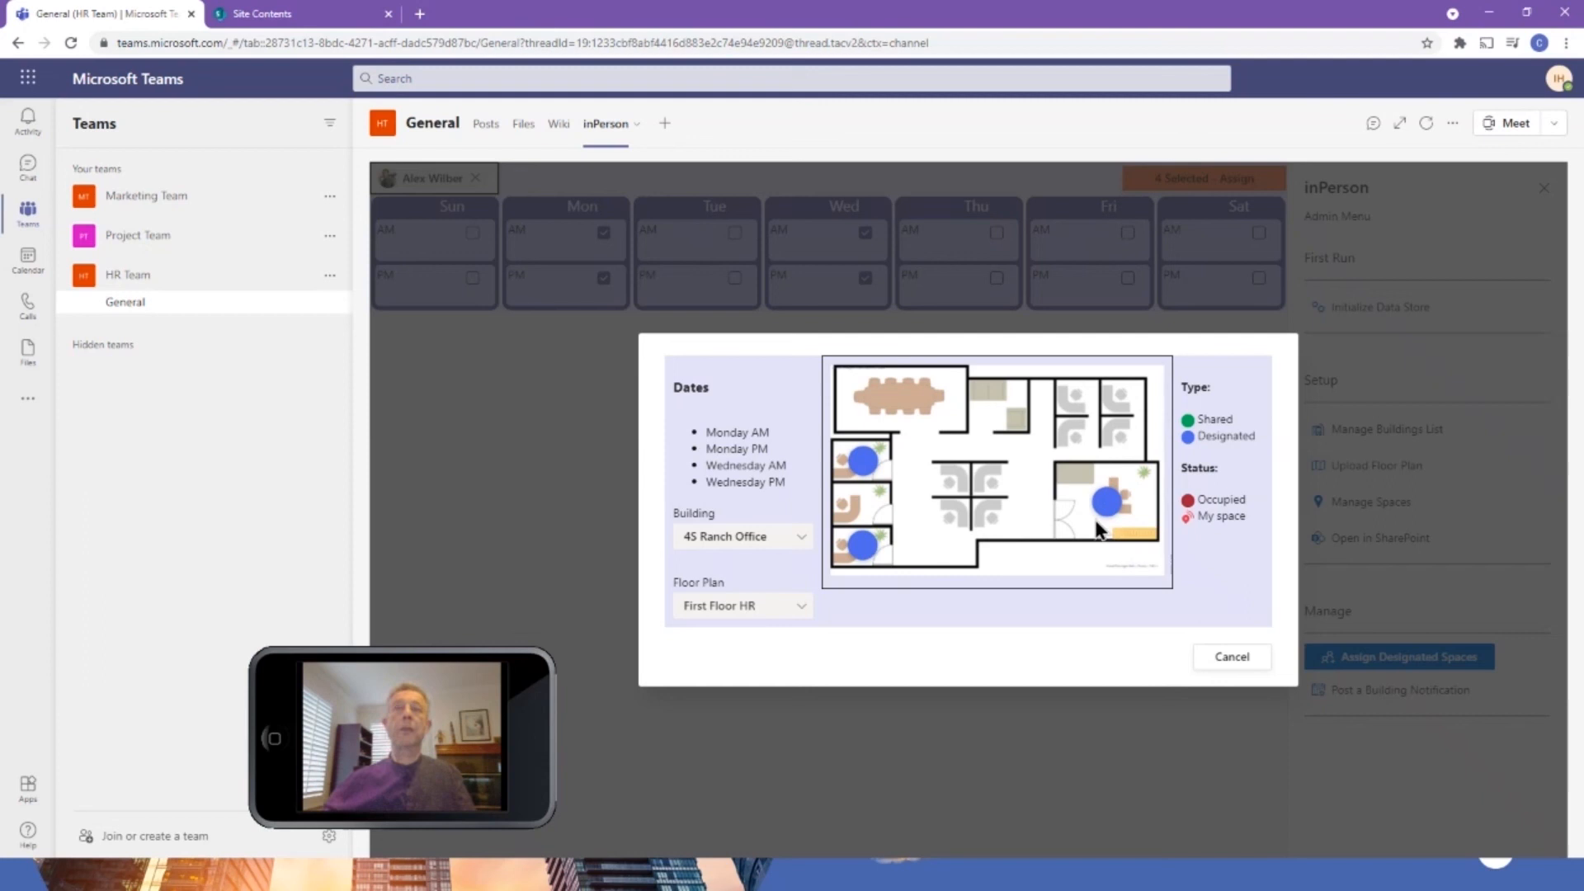
Assign designated space 110, the uppermost small office along the floor plan's left wall, to the employee and close the admin menu.
left_click(861, 462)
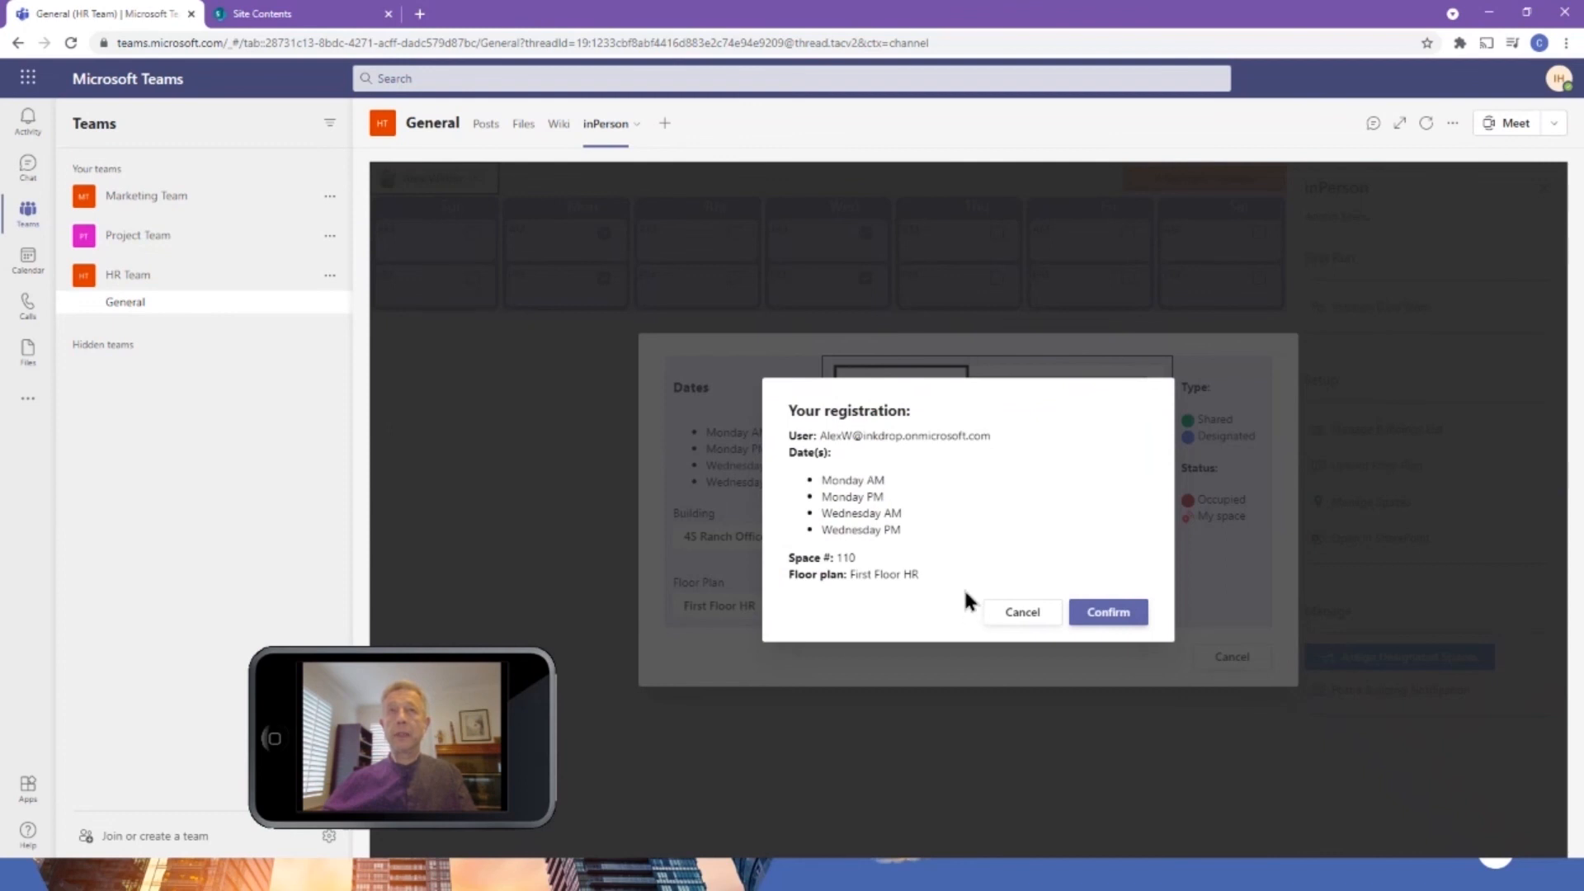
left_click(1114, 612)
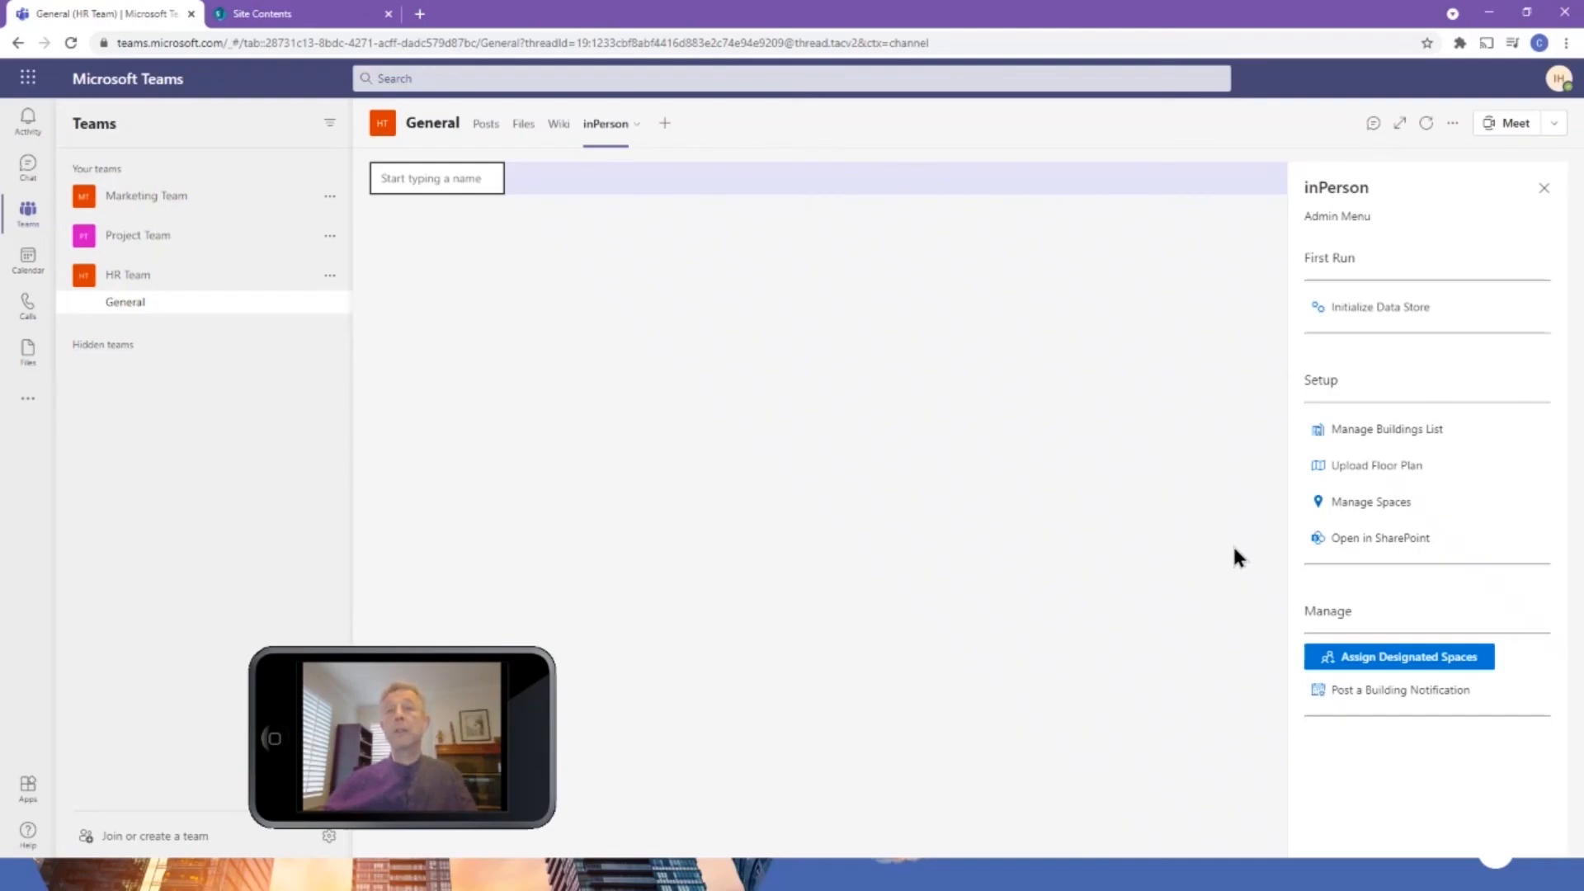
left_click(1544, 188)
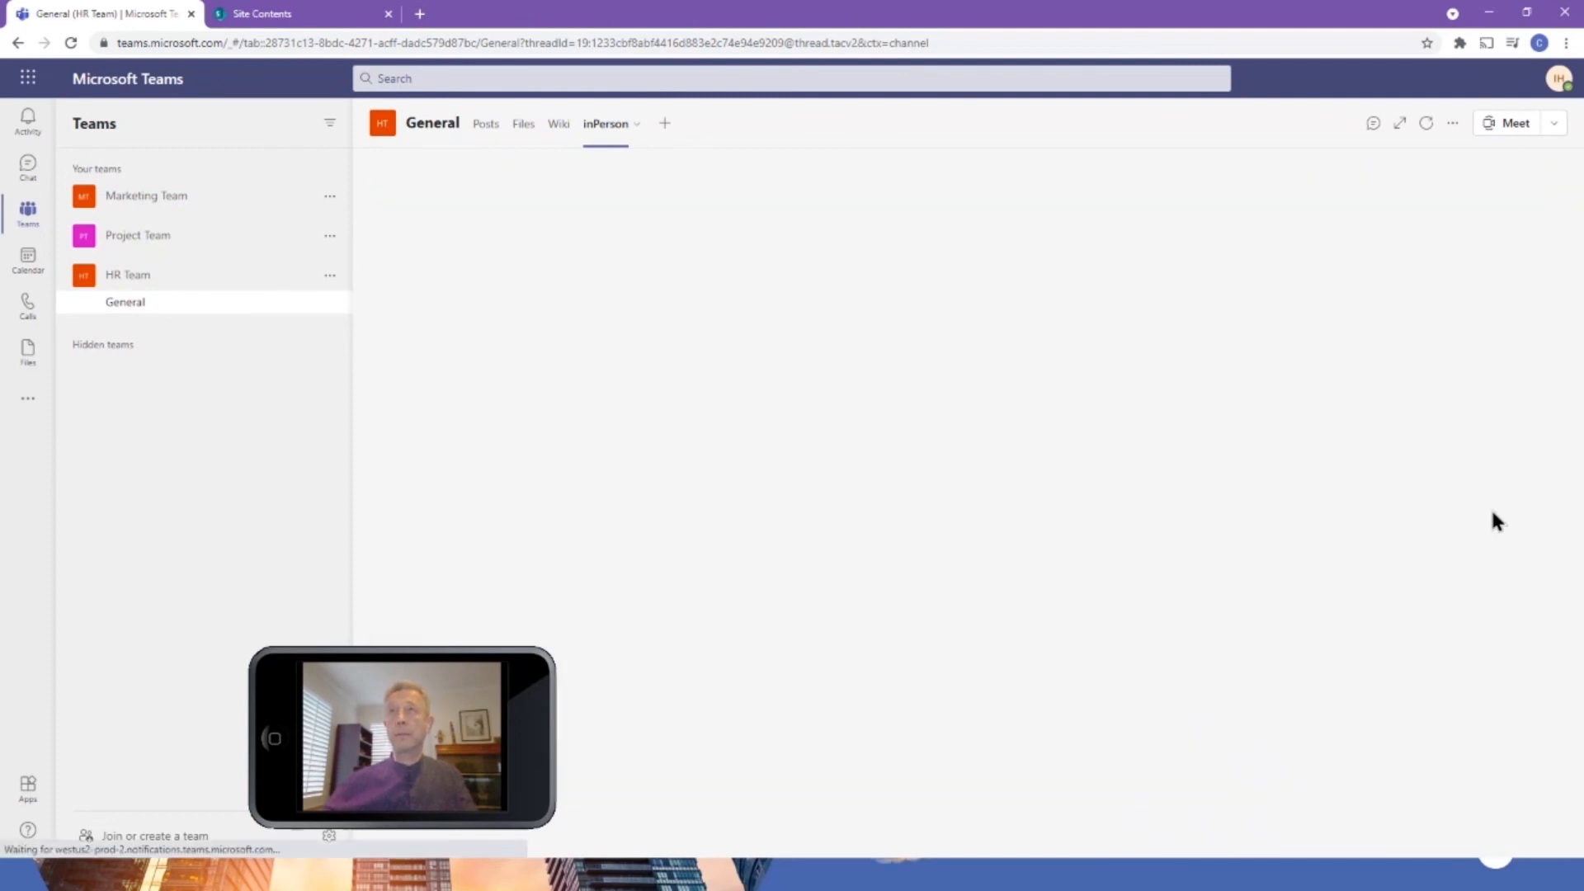